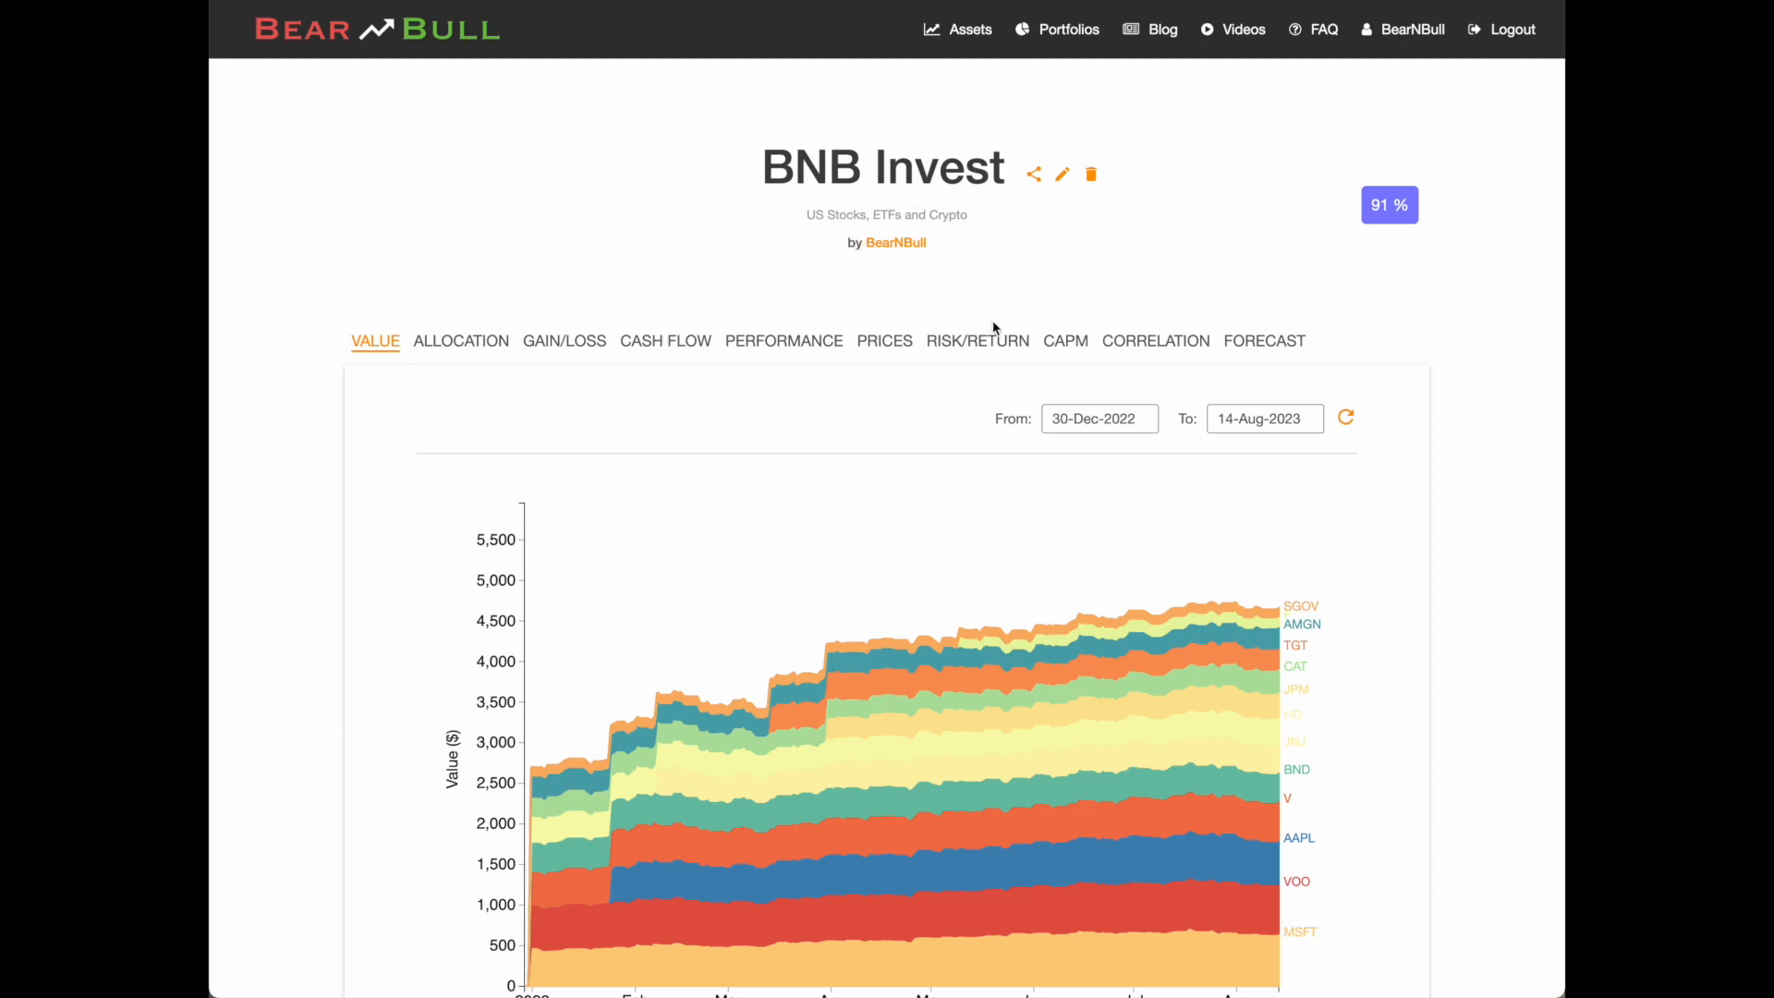
Show the portfolio's holdings table and review its current weights, prices and values
{"action": "scroll", "coordinate": [994, 328], "scroll_direction": "down", "scroll_amount": 5}
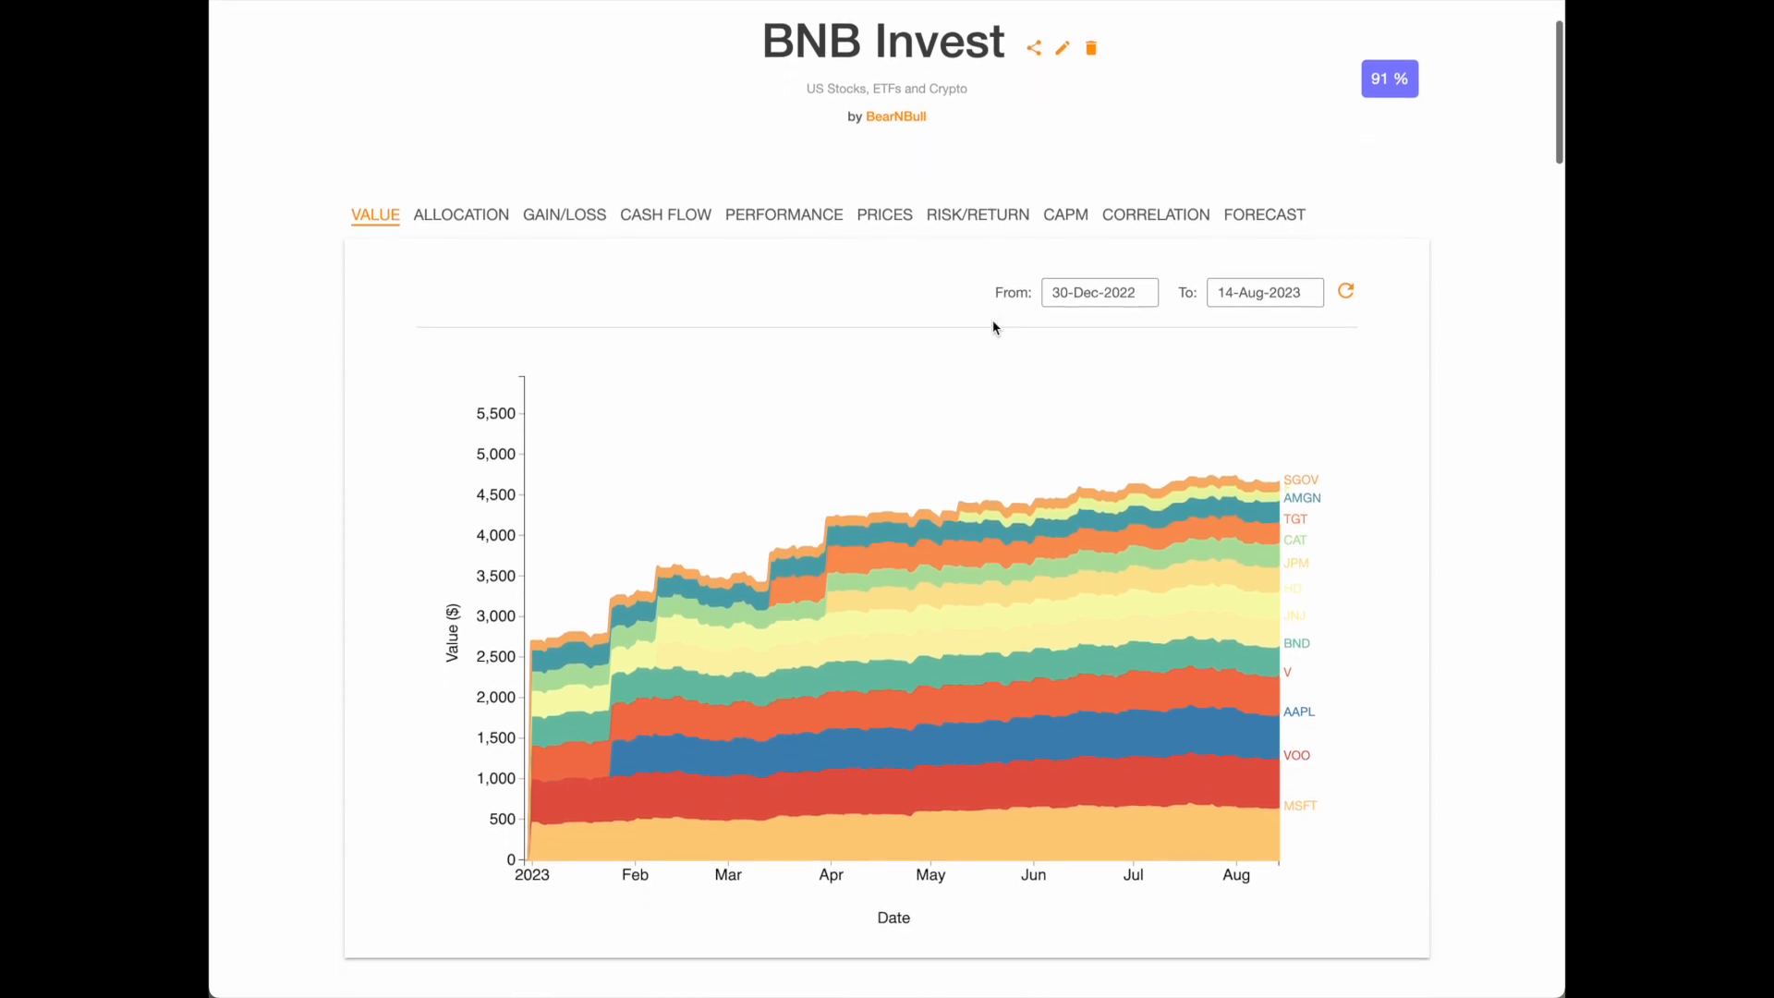
{"action": "scroll", "coordinate": [994, 328], "scroll_direction": "down", "scroll_amount": 4}
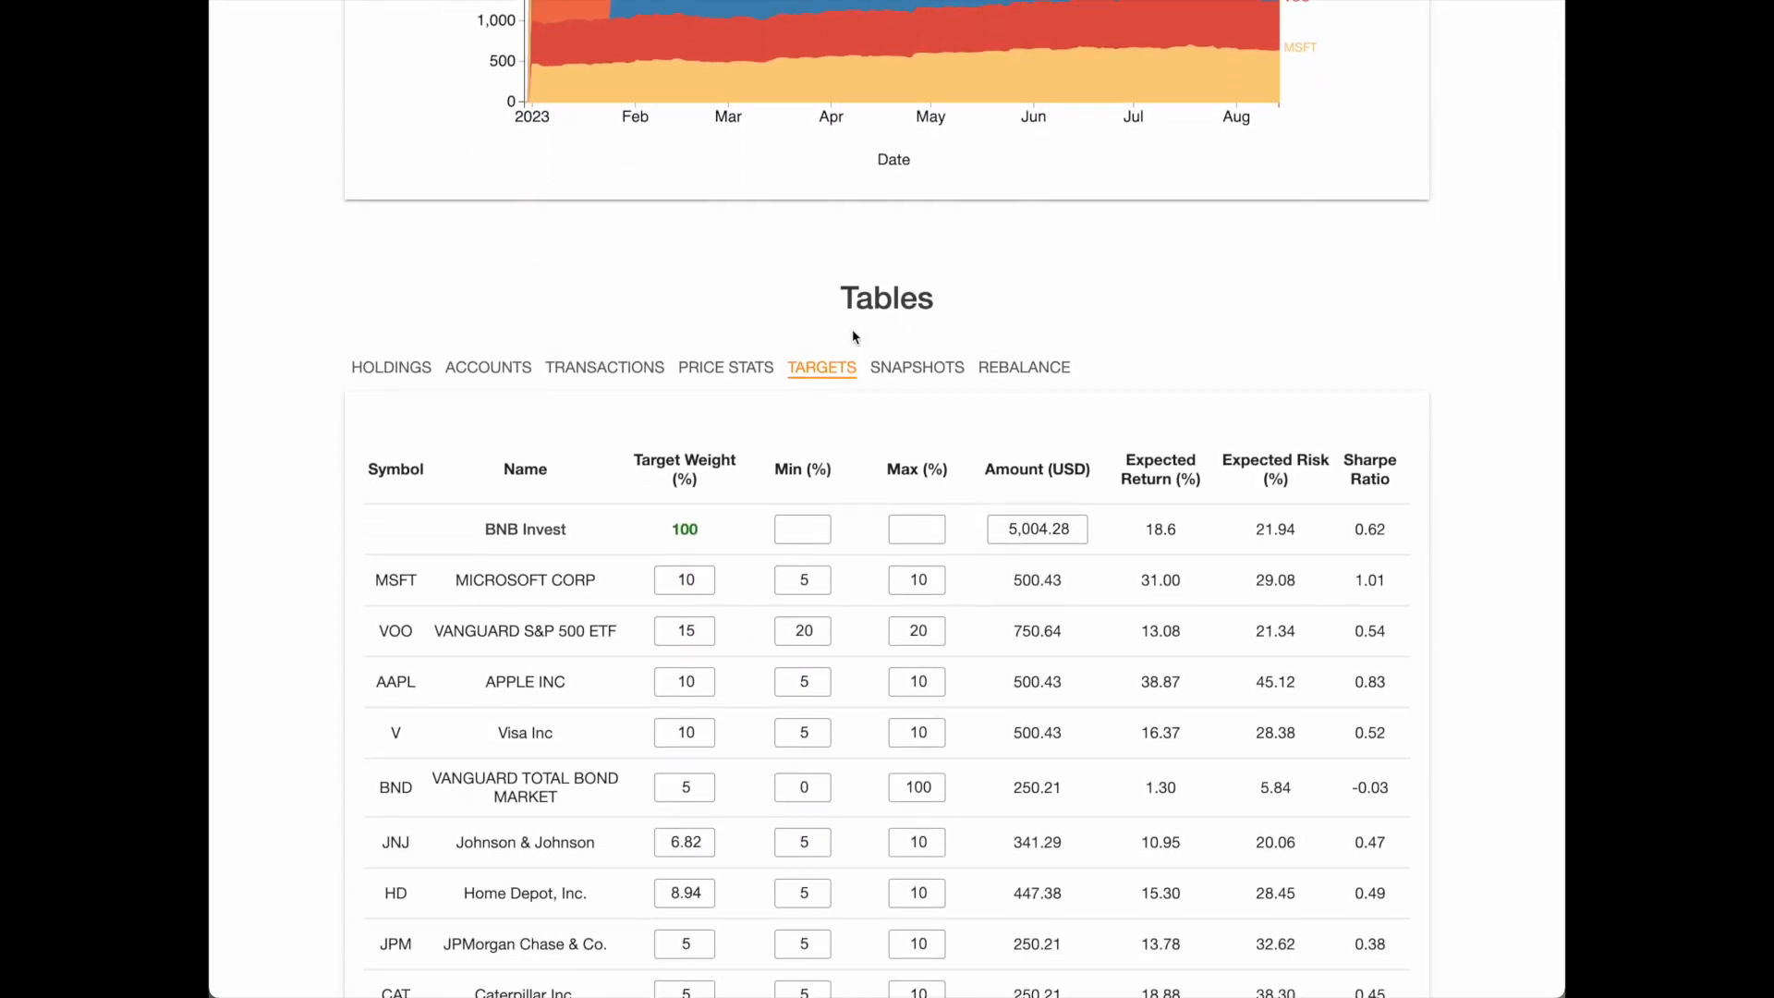
{"action": "left_click", "coordinate": [390, 369]}
{"action": "scroll", "coordinate": [406, 365], "scroll_direction": "down", "scroll_amount": 3}
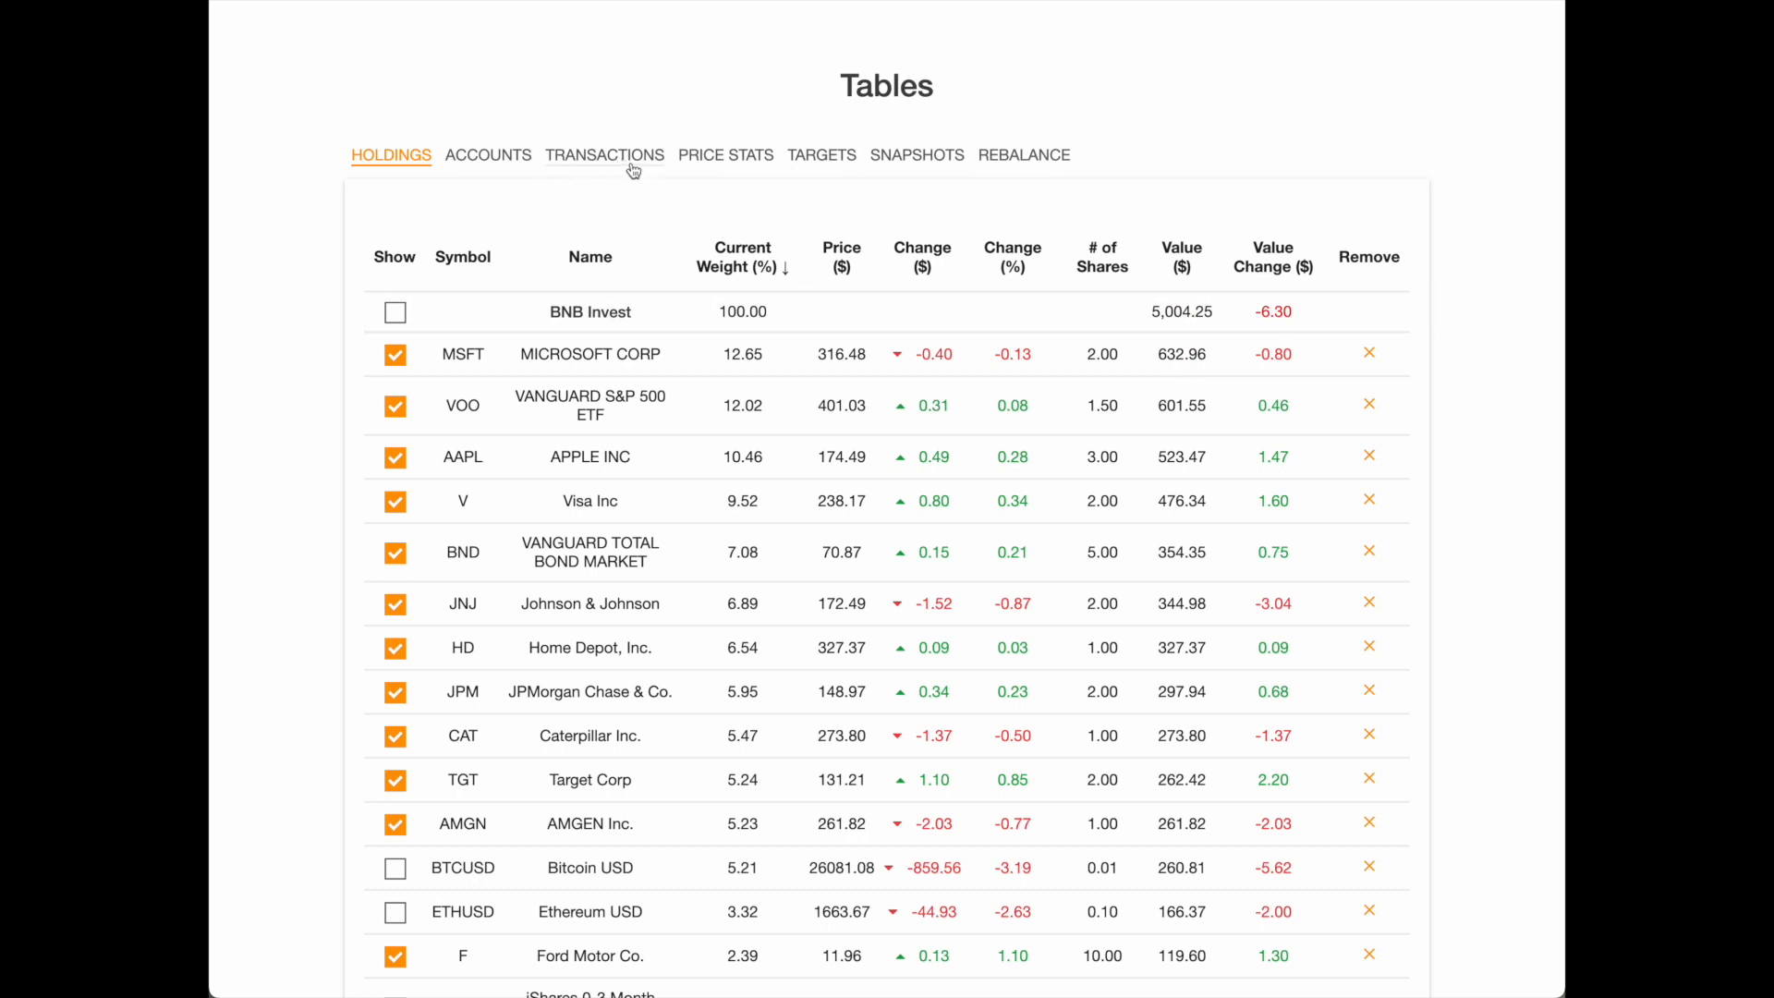
Open the portfolio's targets table and check the meaning of the target weight, minimum and maximum columns
{"action": "left_click", "coordinate": [834, 159]}
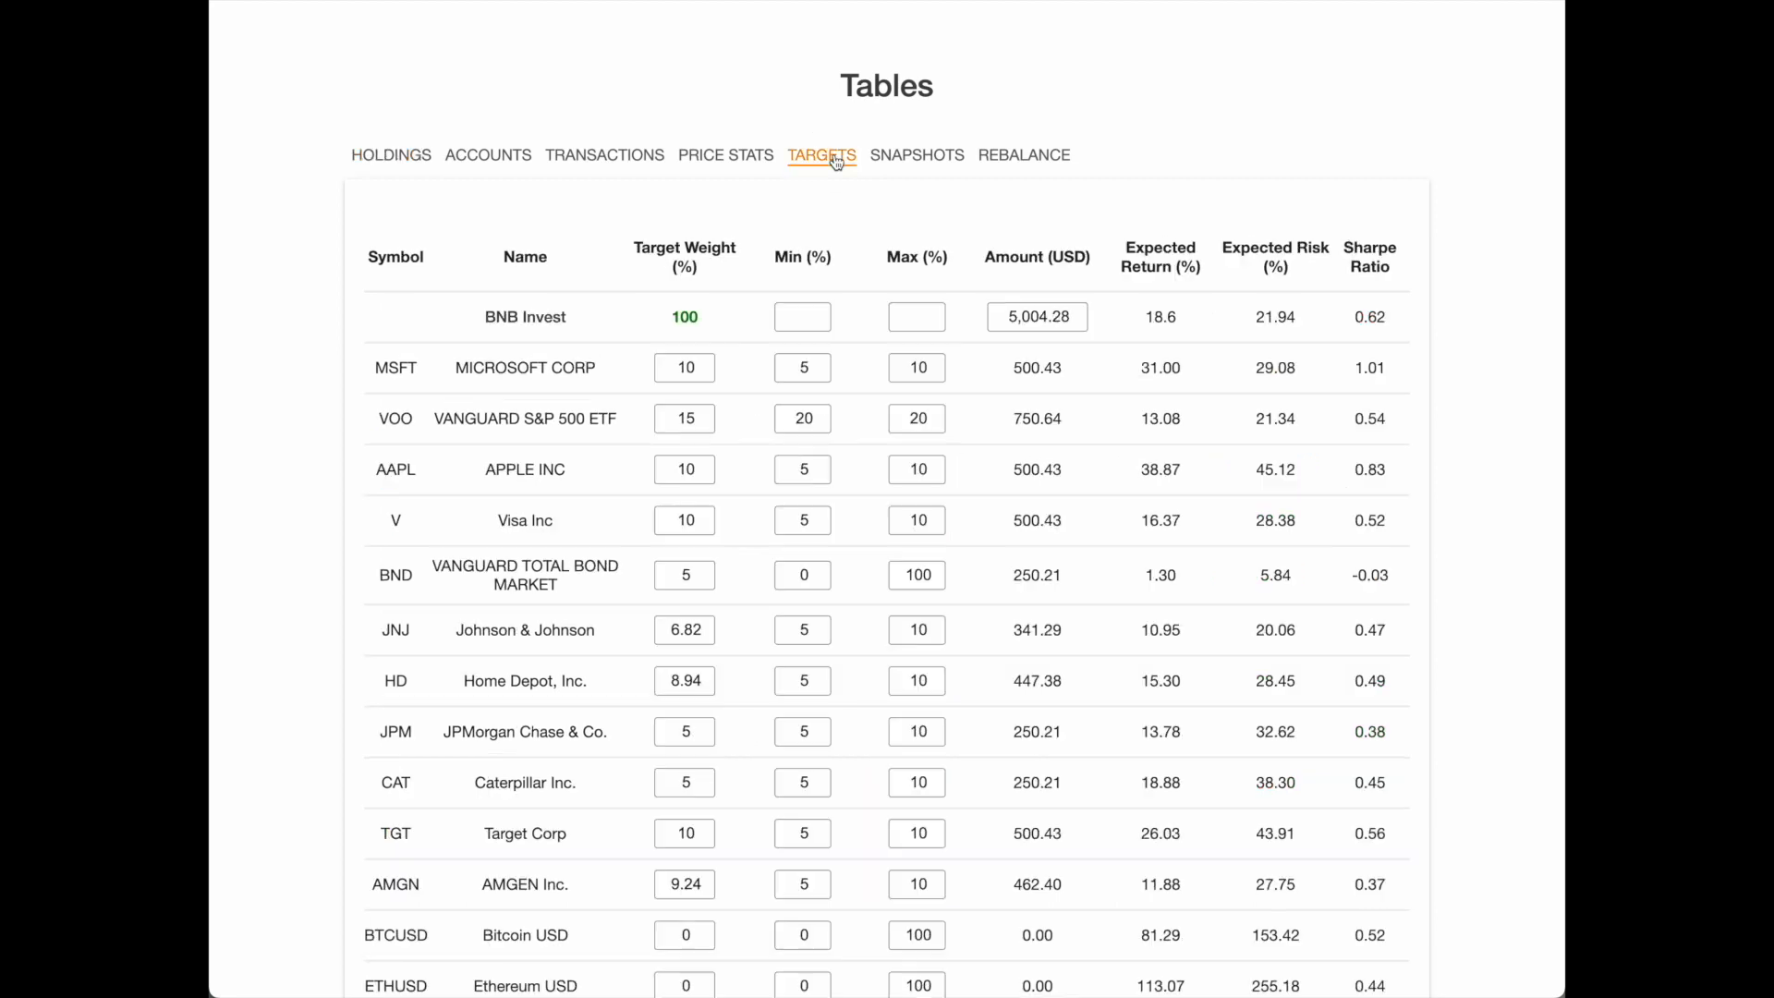
{"action": "scroll", "coordinate": [836, 162], "scroll_direction": "down", "scroll_amount": 2}
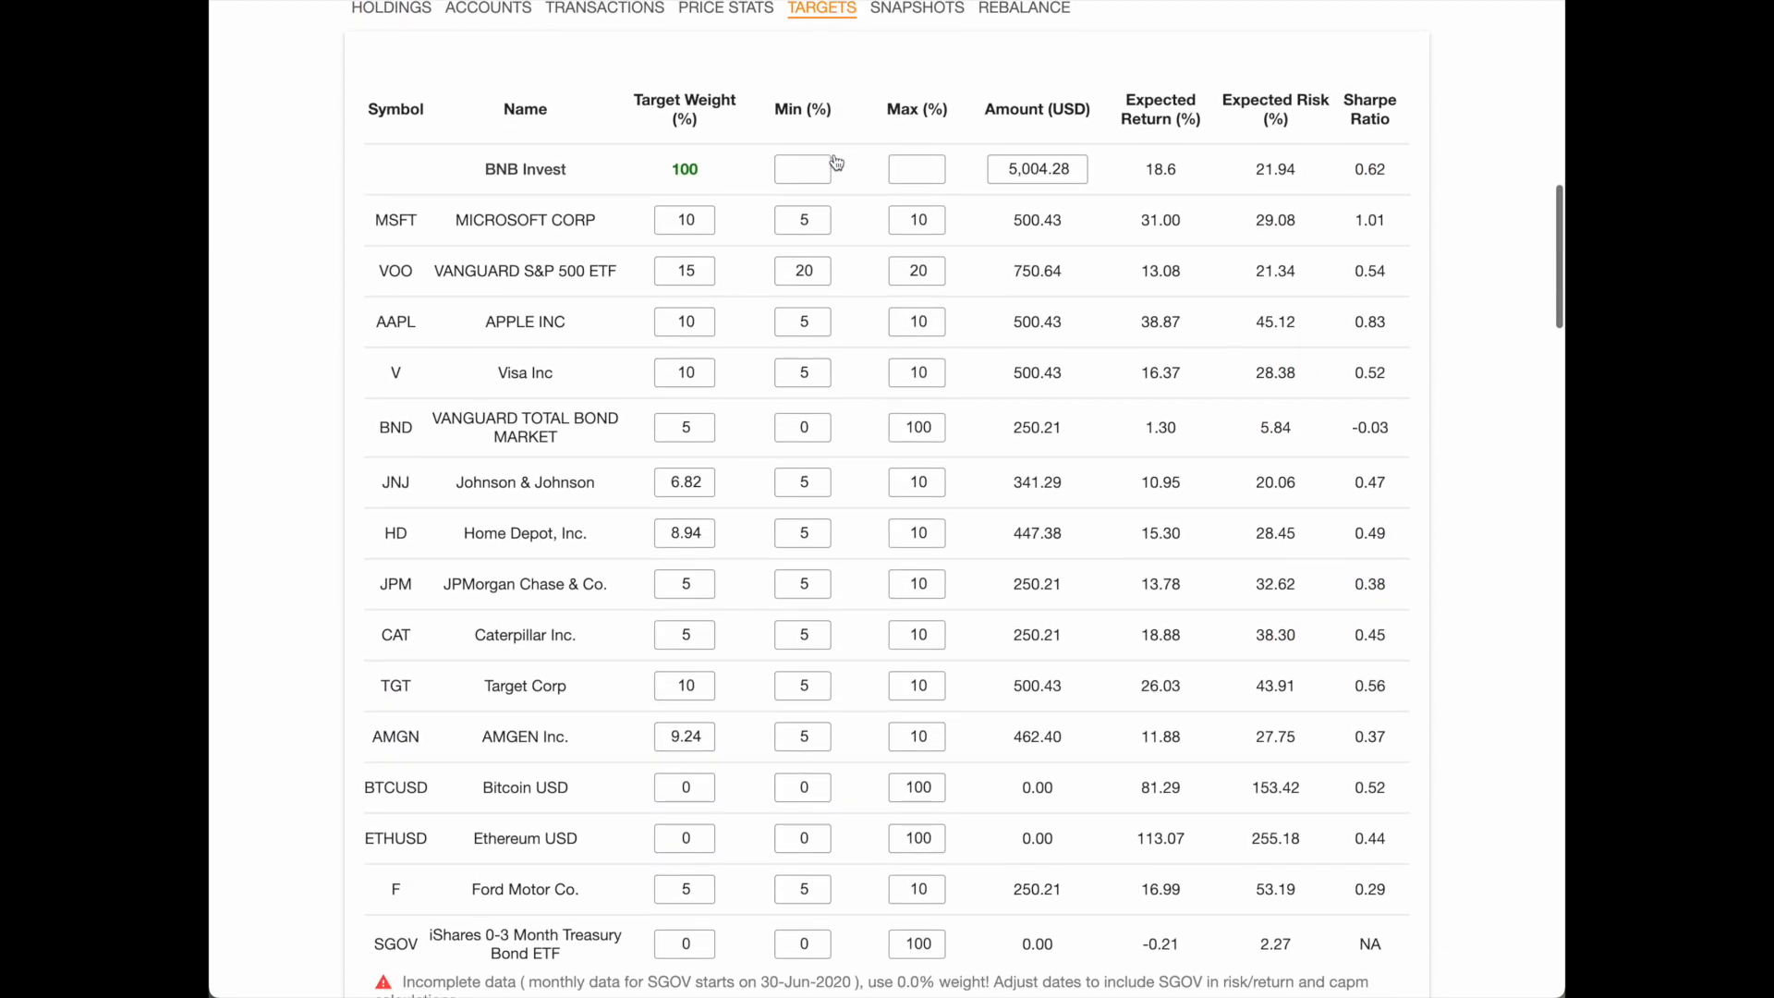
{"action": "mouse_move", "coordinate": [688, 107]}
{"action": "mouse_move", "coordinate": [791, 118]}
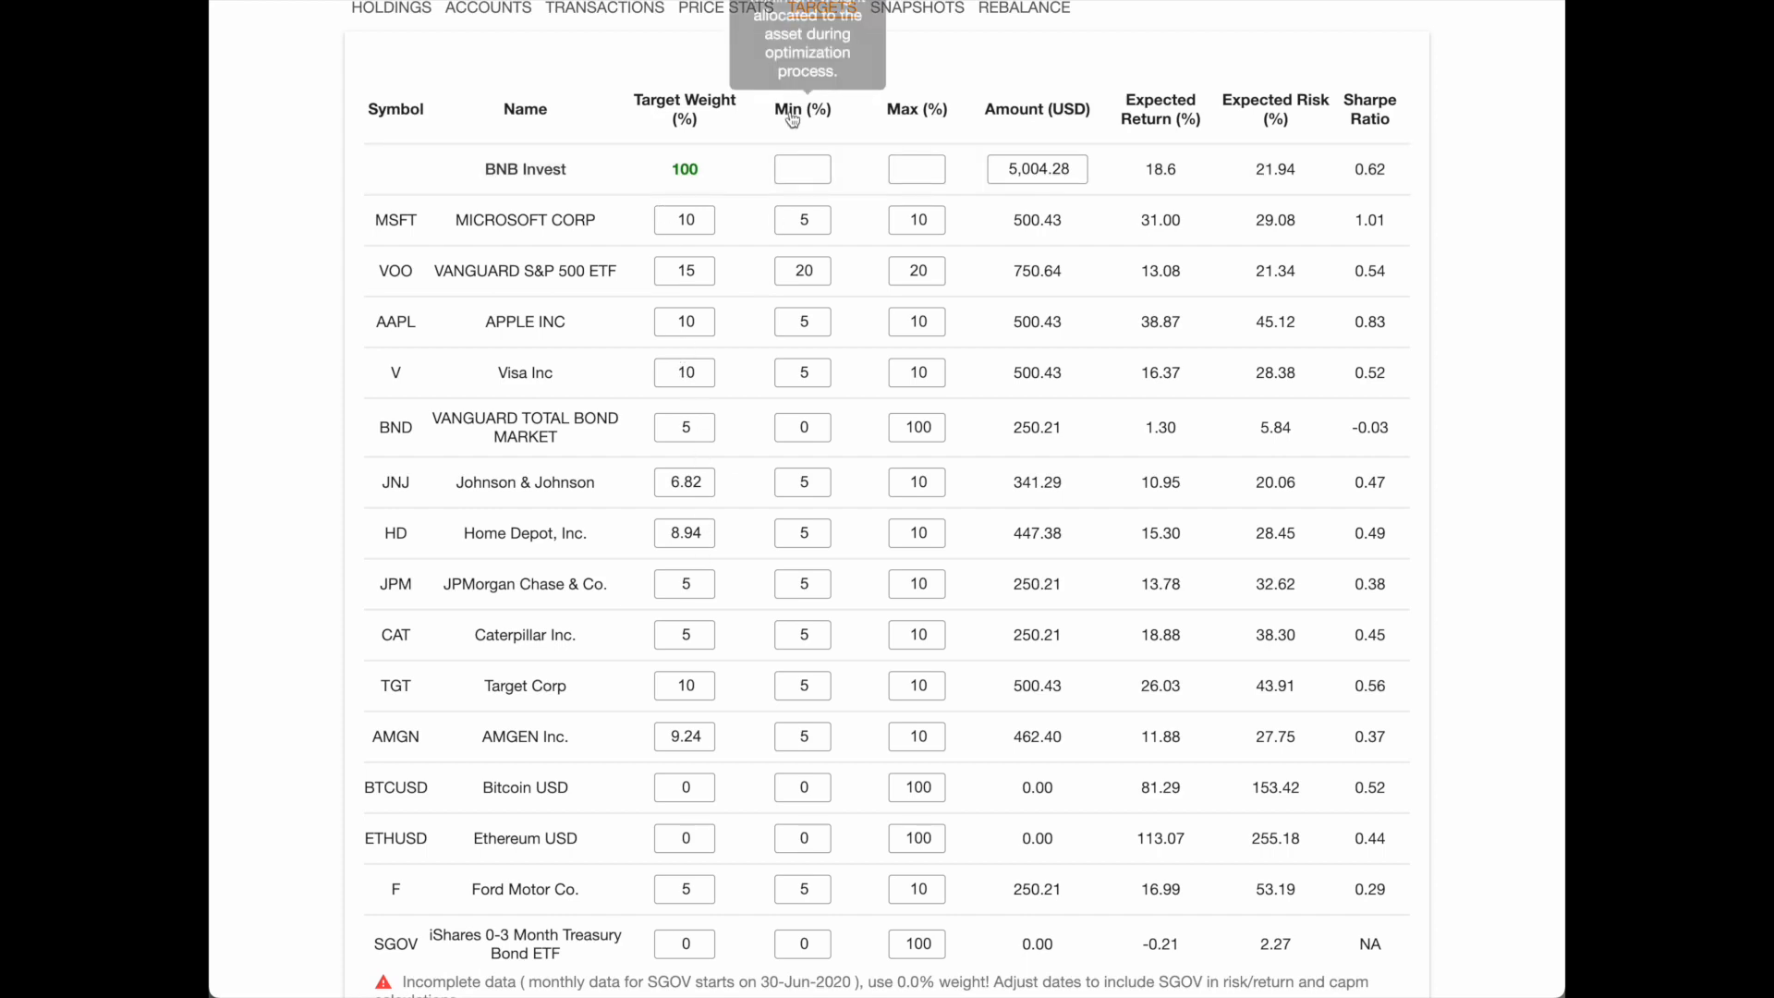
{"action": "mouse_move", "coordinate": [926, 121]}
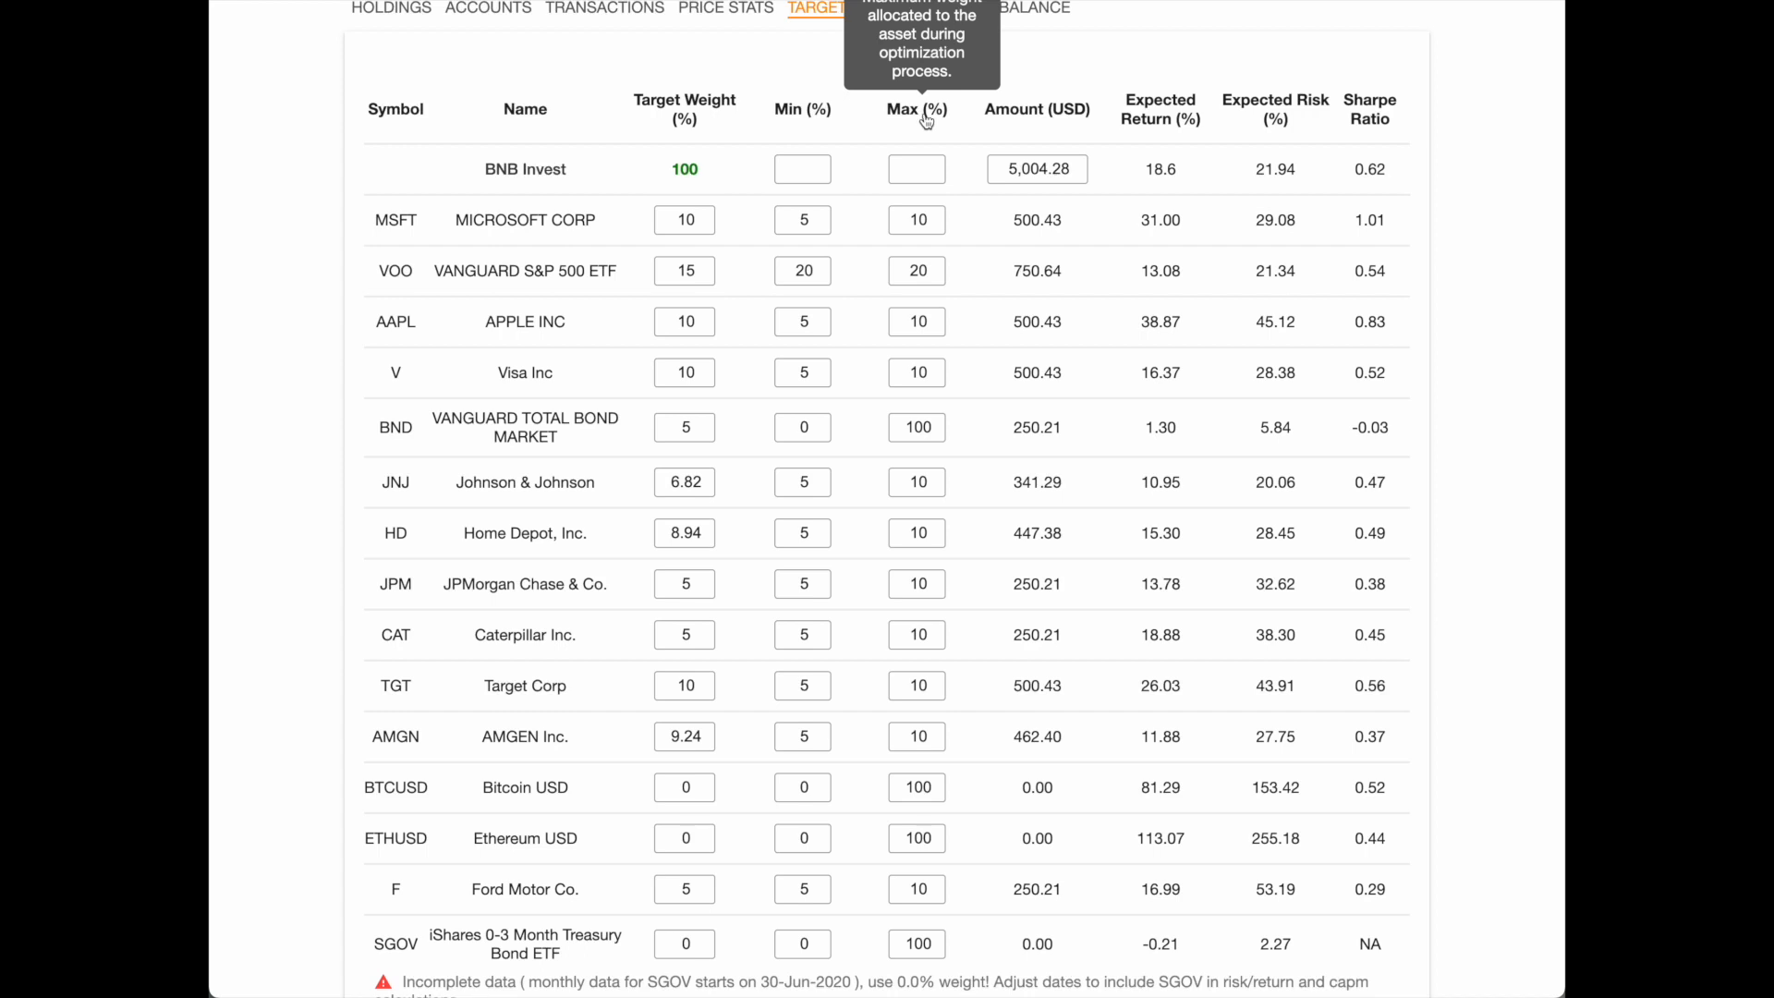
{"action": "scroll", "coordinate": [927, 121], "scroll_direction": "up", "scroll_amount": 1}
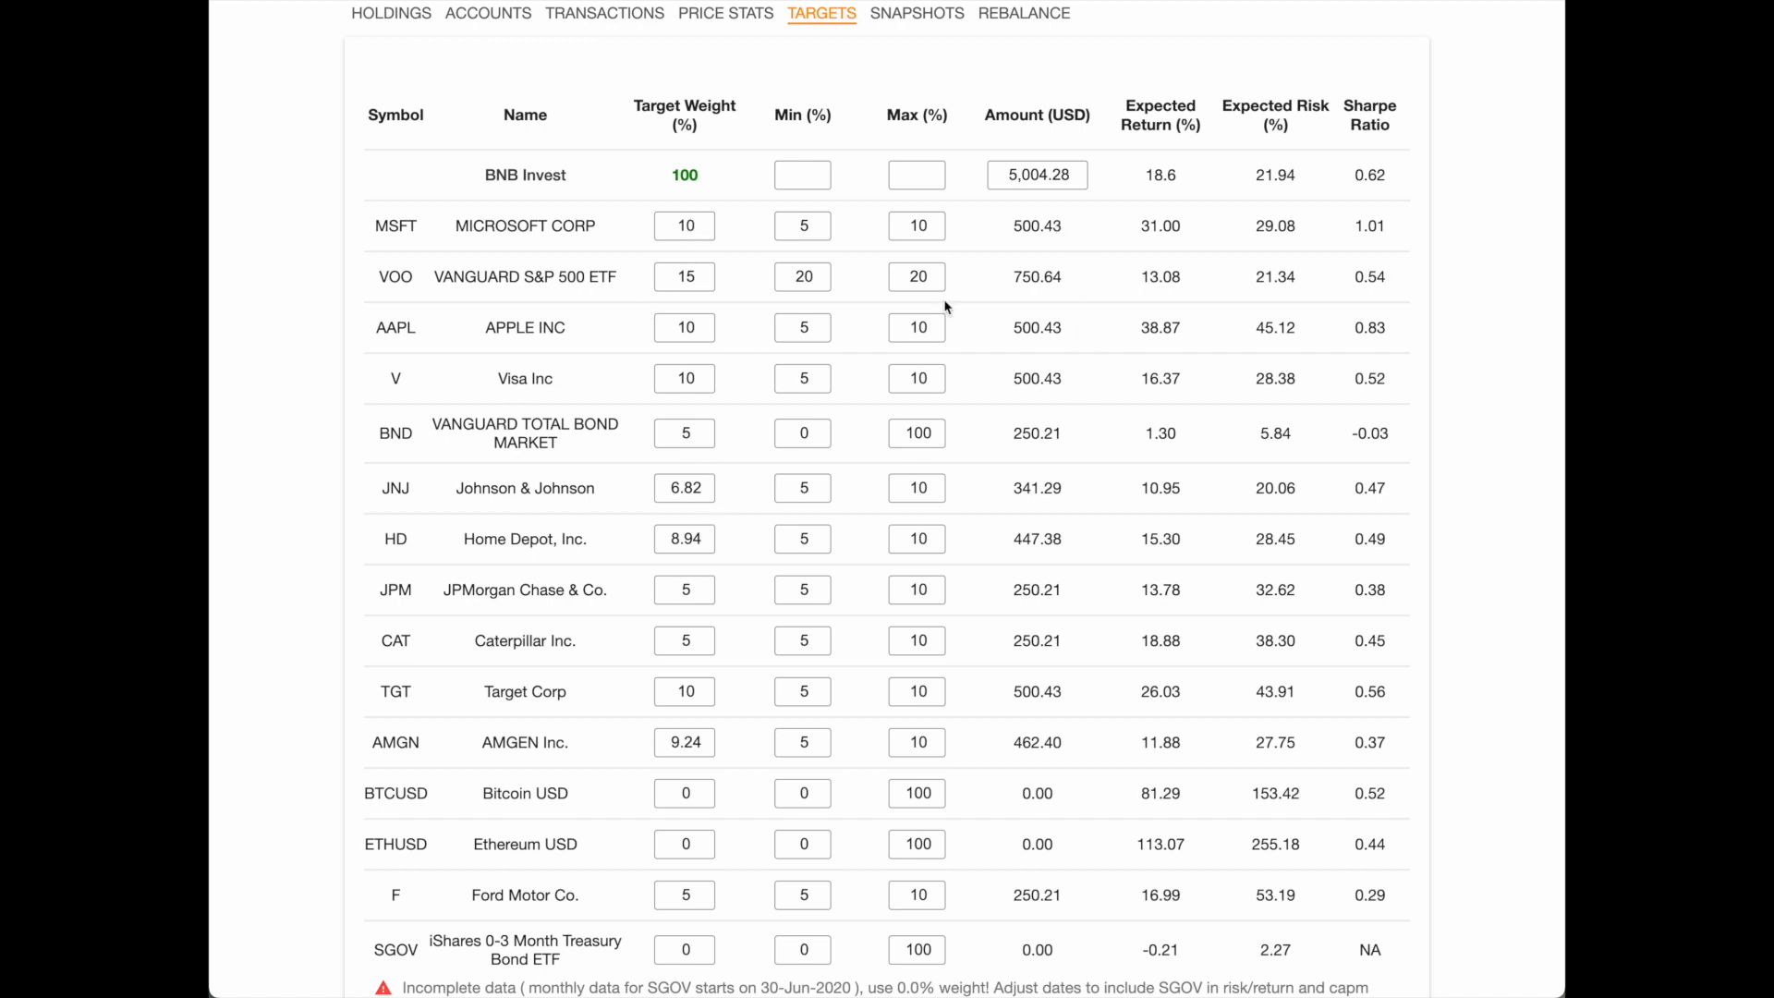
Try a total portfolio amount of 15,004.28 USD in the targets table and revert it
{"action": "left_click", "coordinate": [1004, 176]}
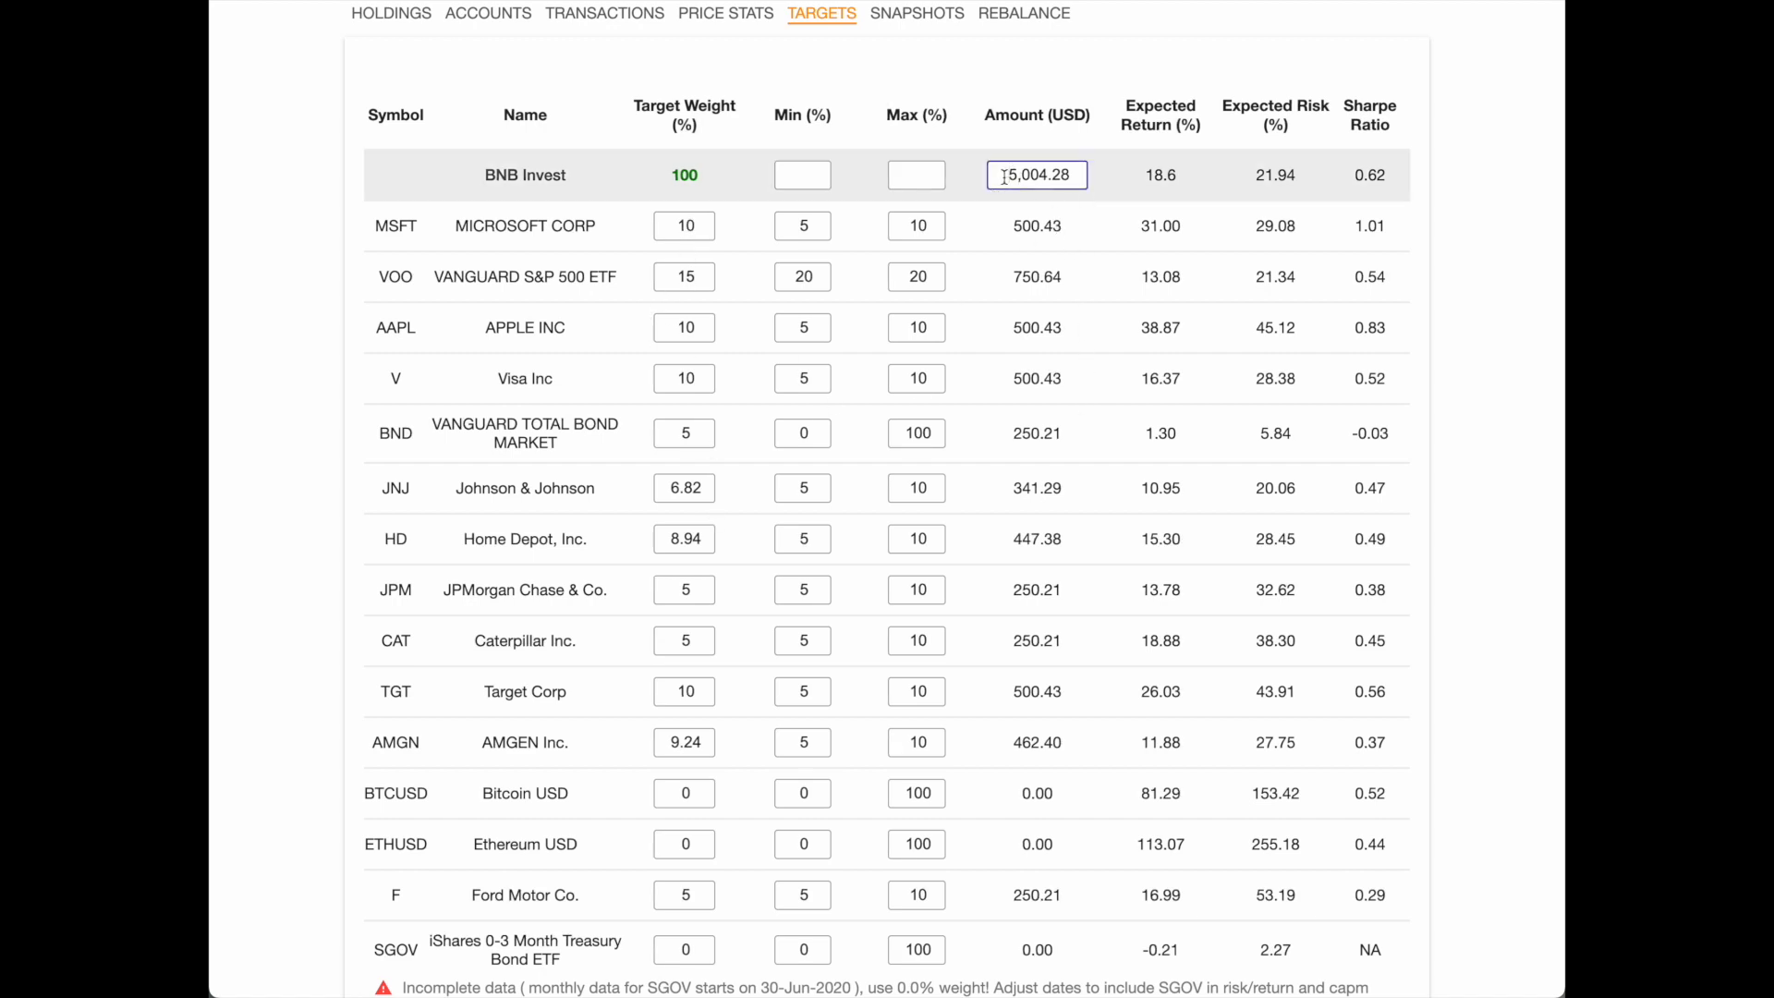
{"action": "type", "text": "1"}
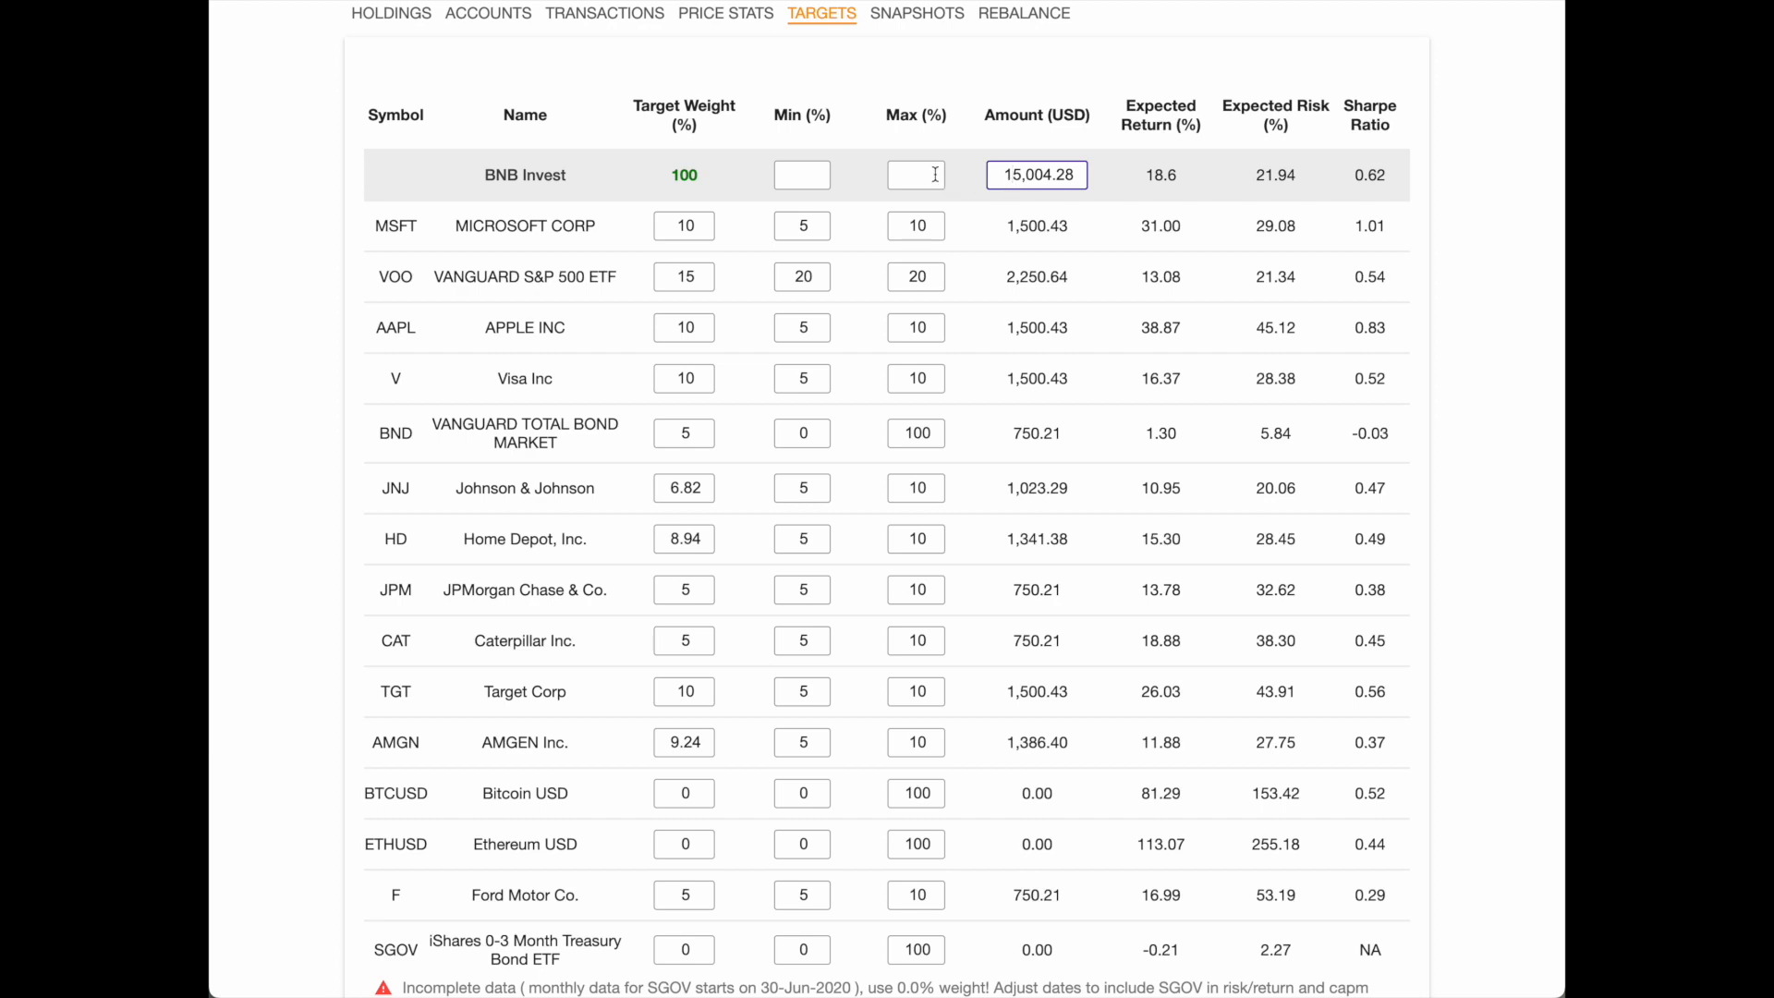
{"action": "key", "text": "BackSpace"}
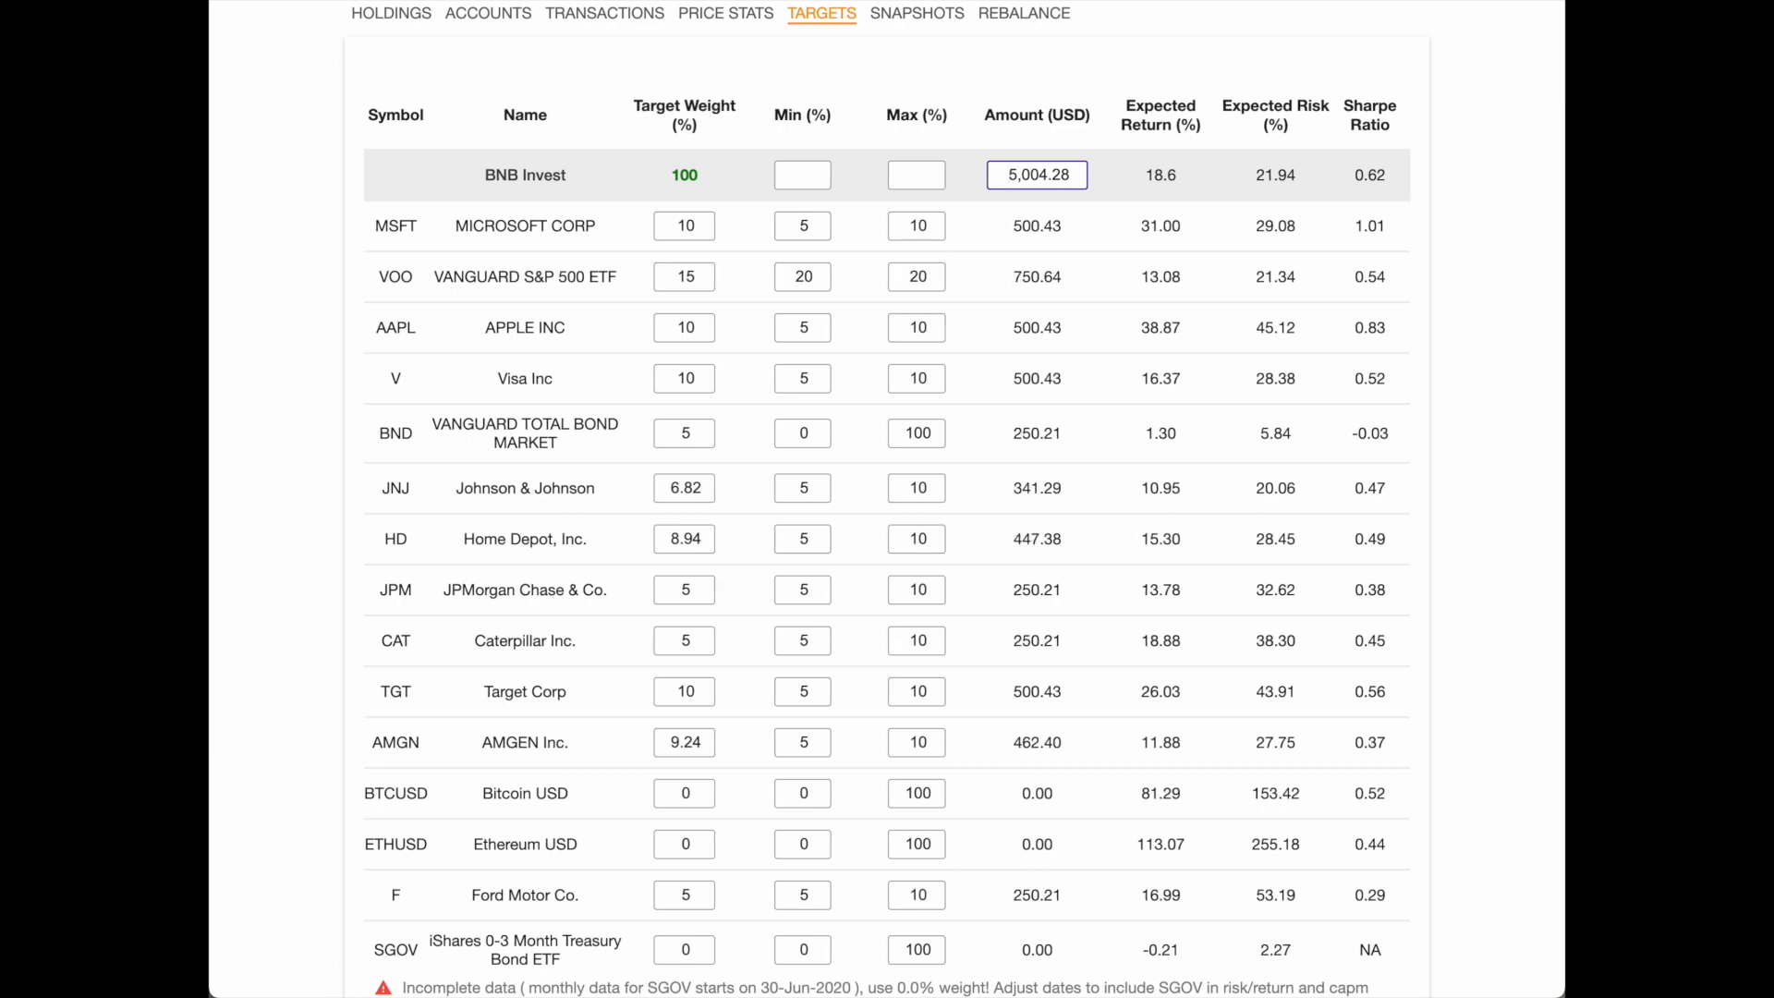
Examine the expected return, expected risk and Sharpe ratio columns, plus the data dates and calculation options below the table
{"action": "scroll", "coordinate": [1173, 60], "scroll_direction": "down", "scroll_amount": 1}
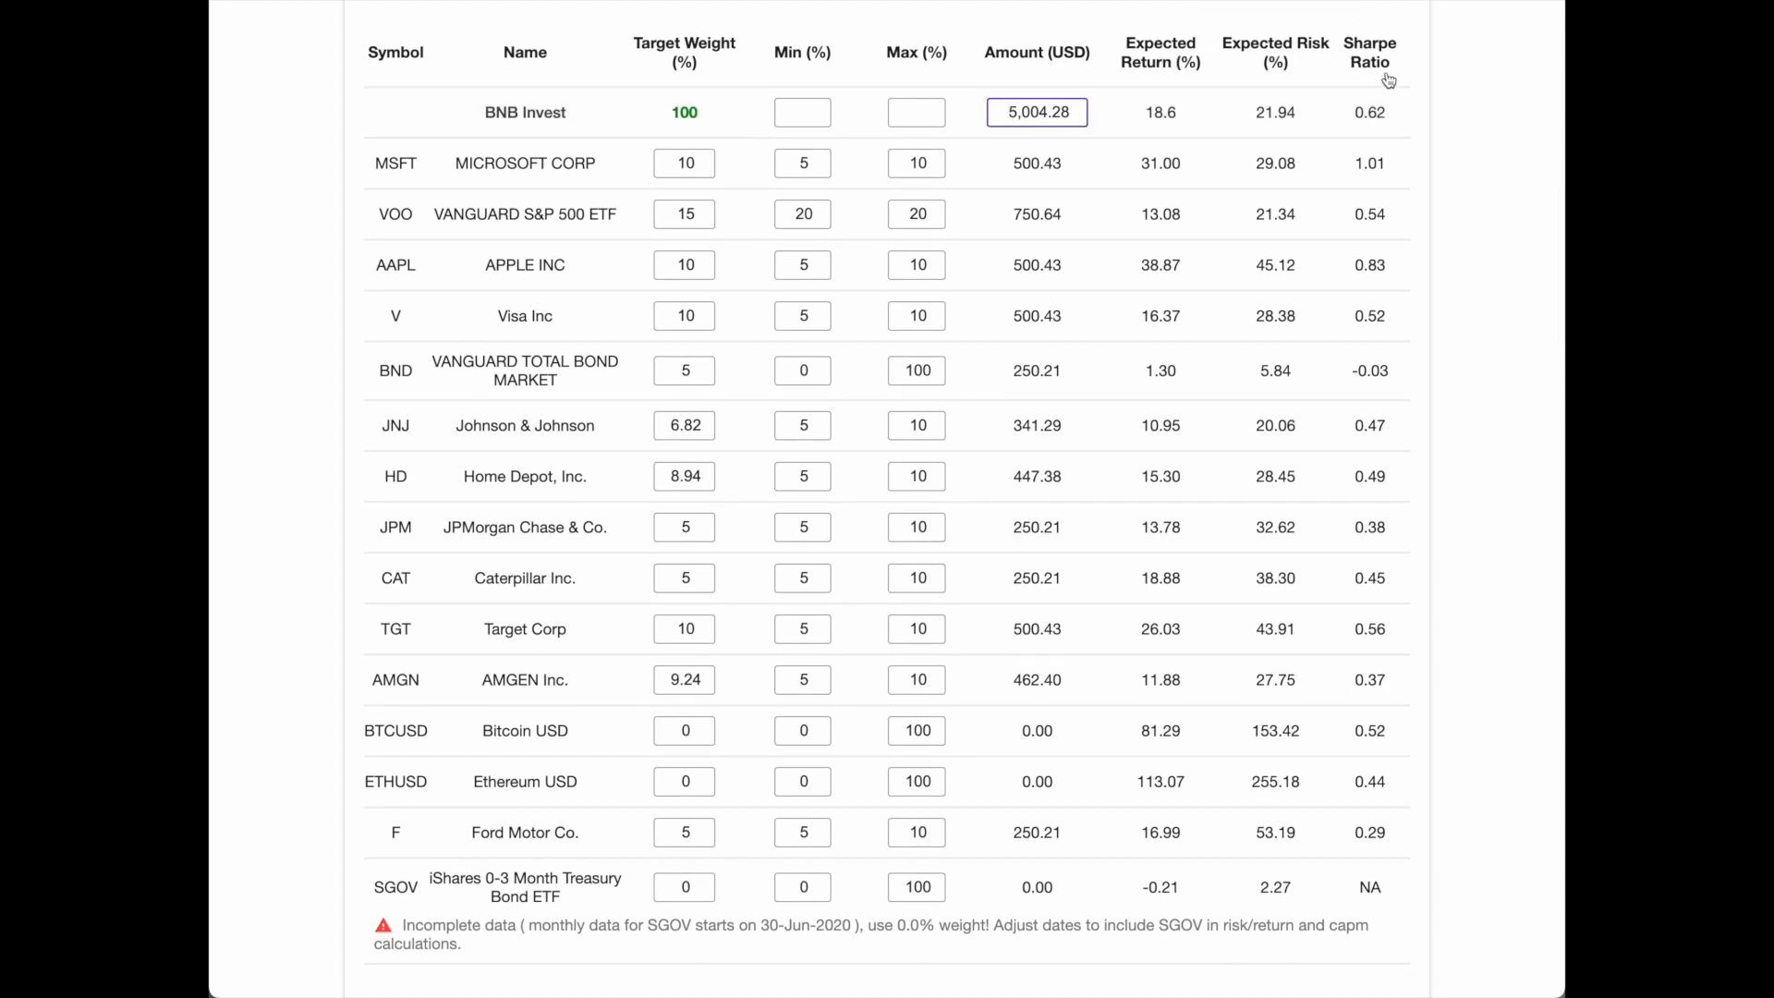
{"action": "scroll", "coordinate": [1389, 81], "scroll_direction": "up", "scroll_amount": 1}
{"action": "mouse_move", "coordinate": [1372, 126]}
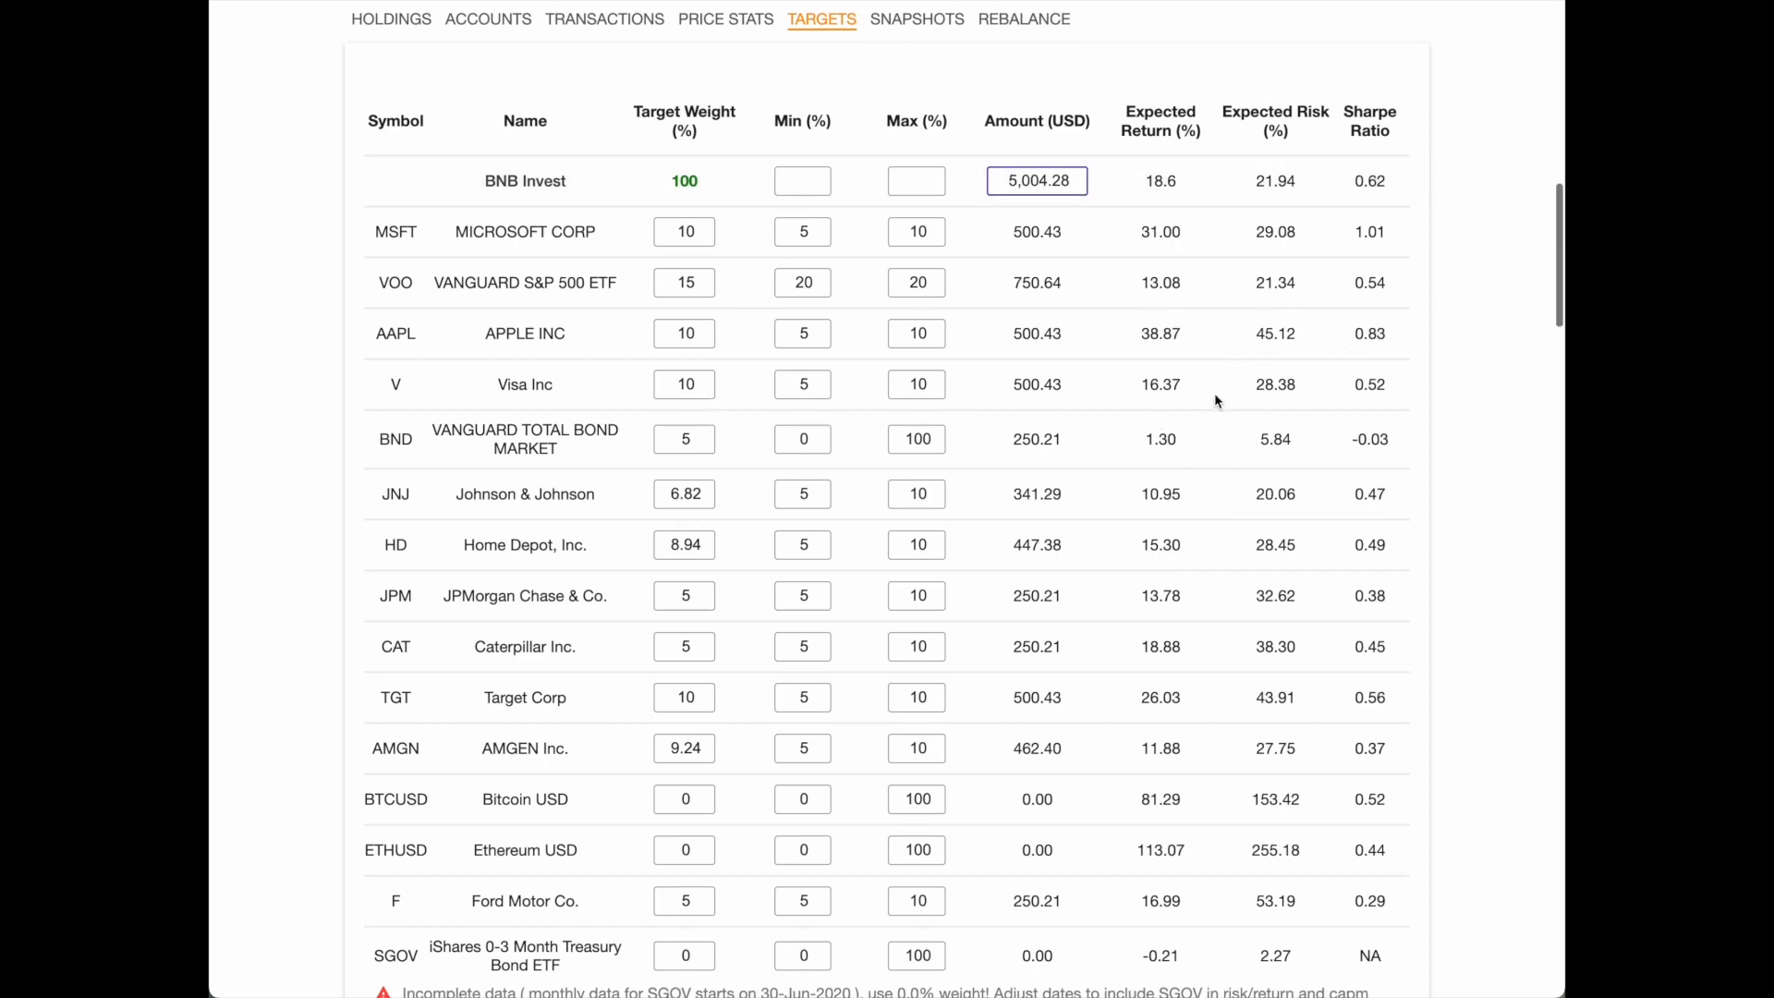
{"action": "scroll", "coordinate": [1216, 399], "scroll_direction": "down", "scroll_amount": 3}
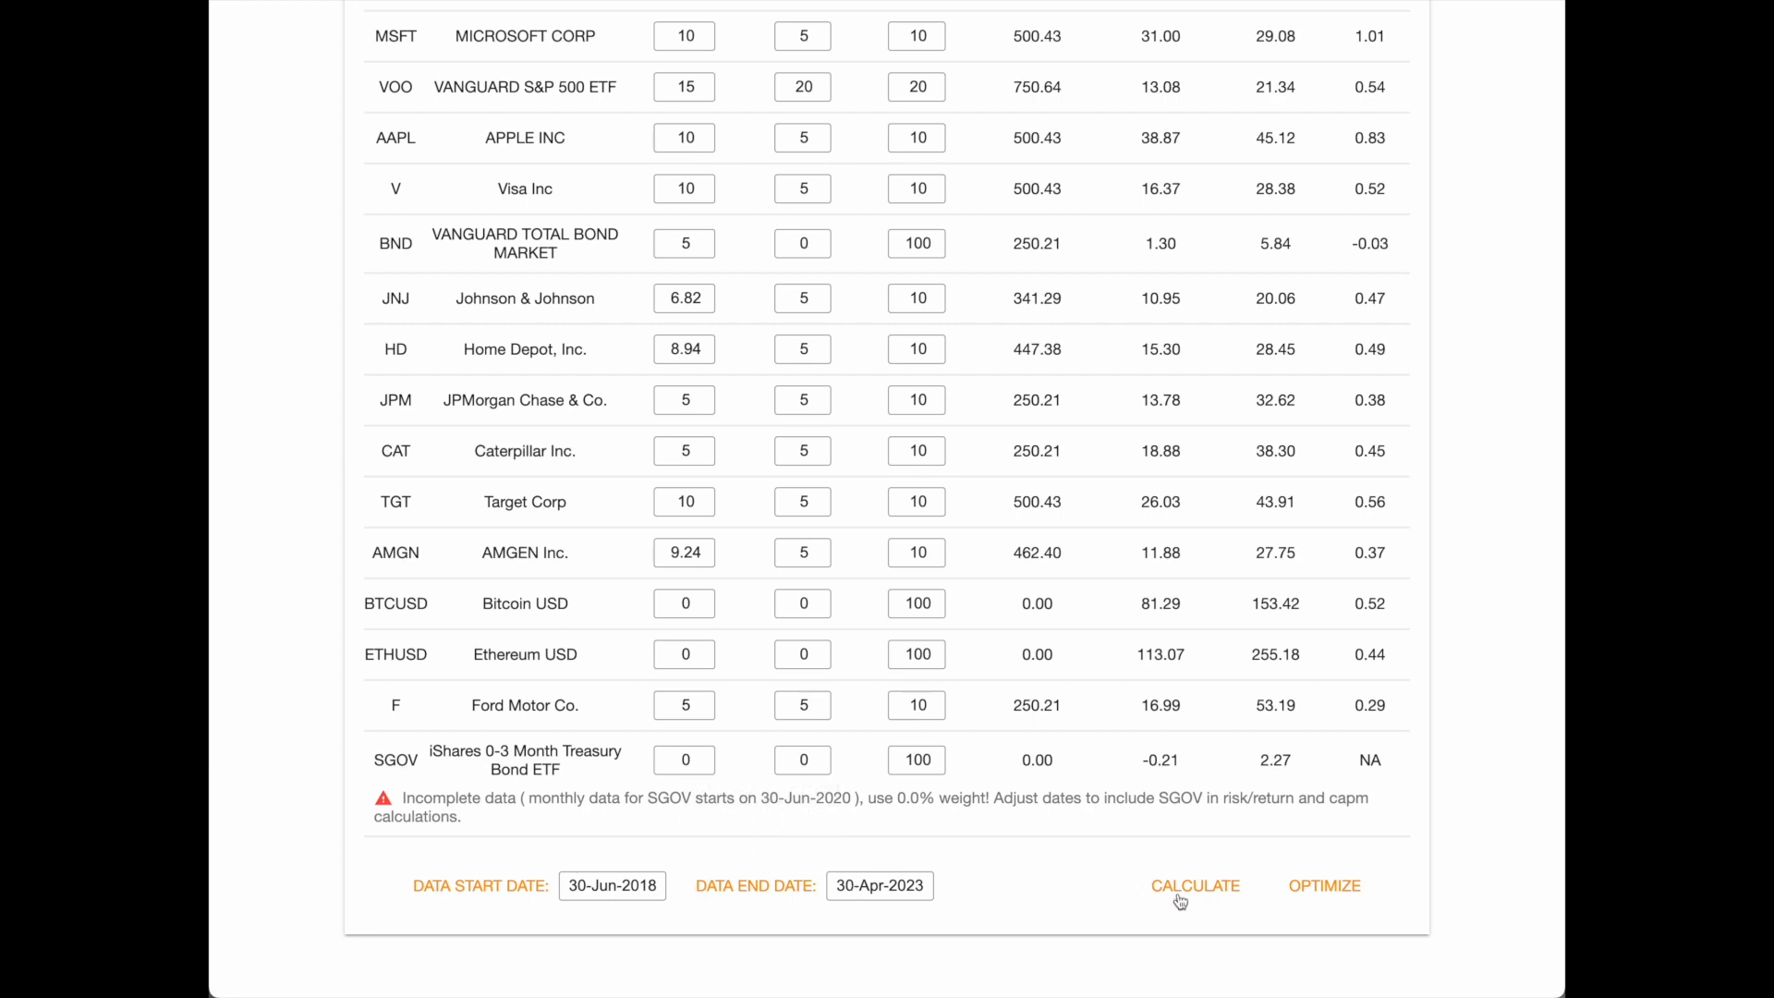
{"action": "scroll", "coordinate": [964, 887], "scroll_direction": "up", "scroll_amount": 3}
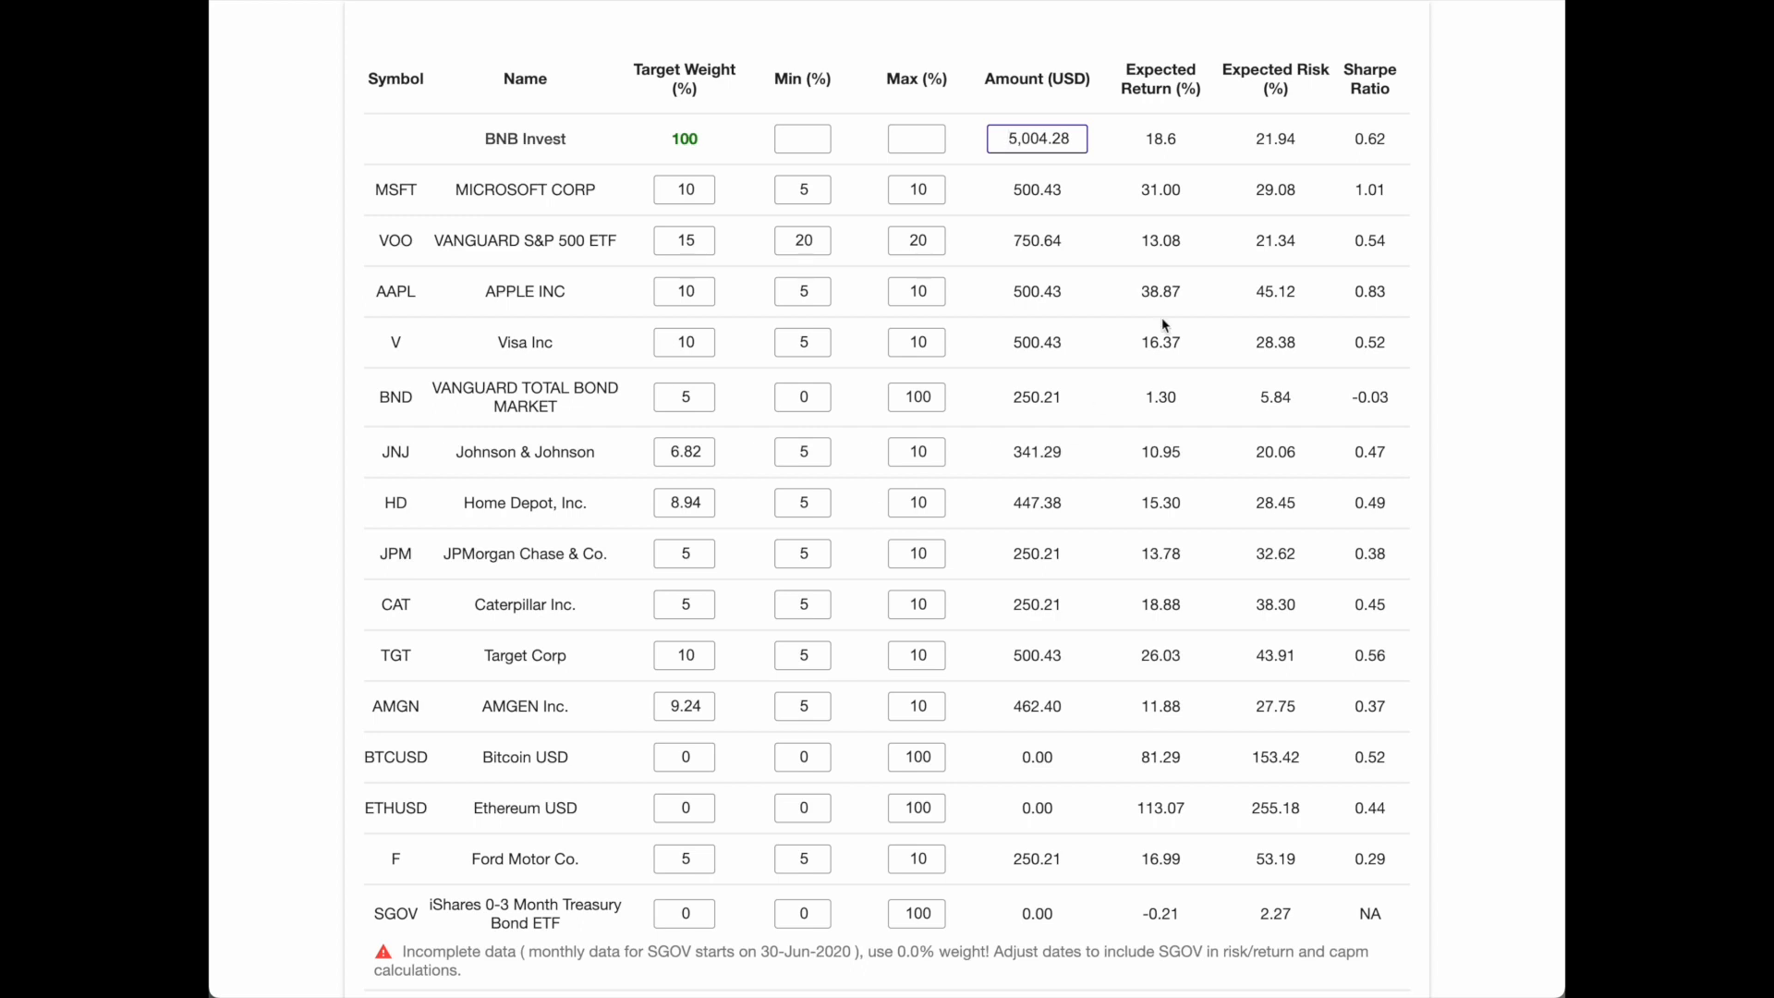
Open the portfolio's risk/return chart and inspect the BNB Invest point's return and risk
{"action": "scroll", "coordinate": [1013, 478], "scroll_direction": "up", "scroll_amount": 5}
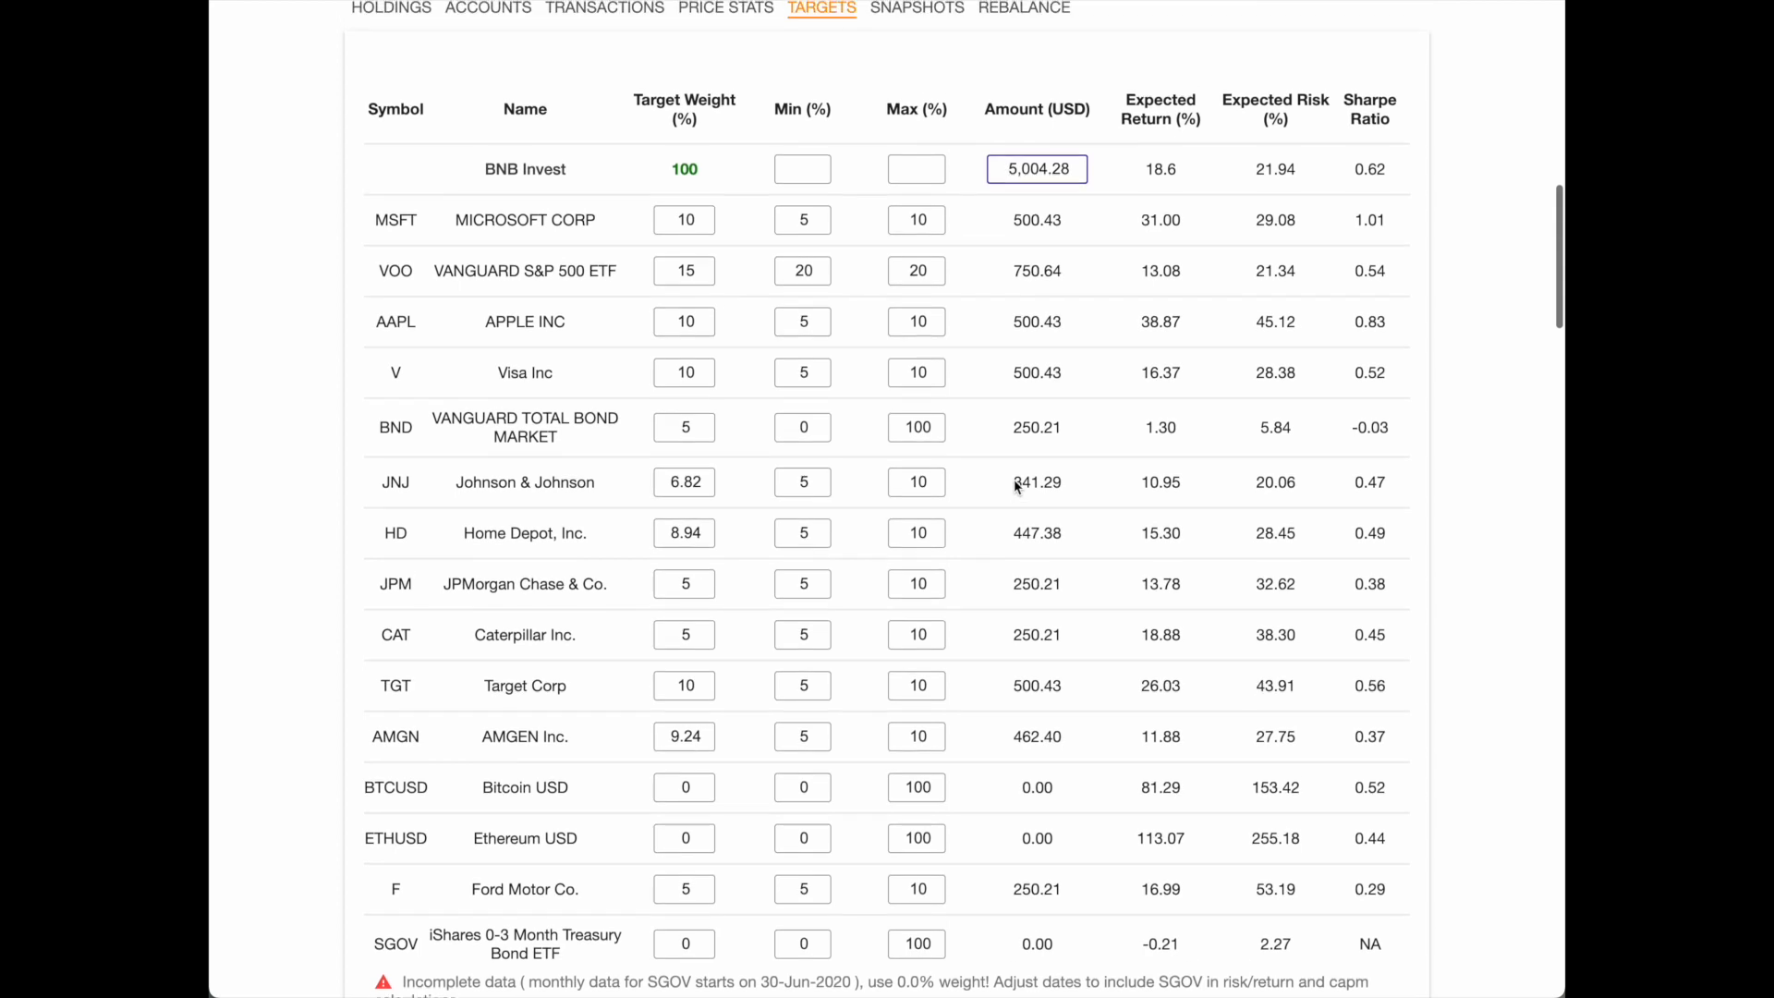
{"action": "scroll", "coordinate": [1015, 486], "scroll_direction": "up", "scroll_amount": 10}
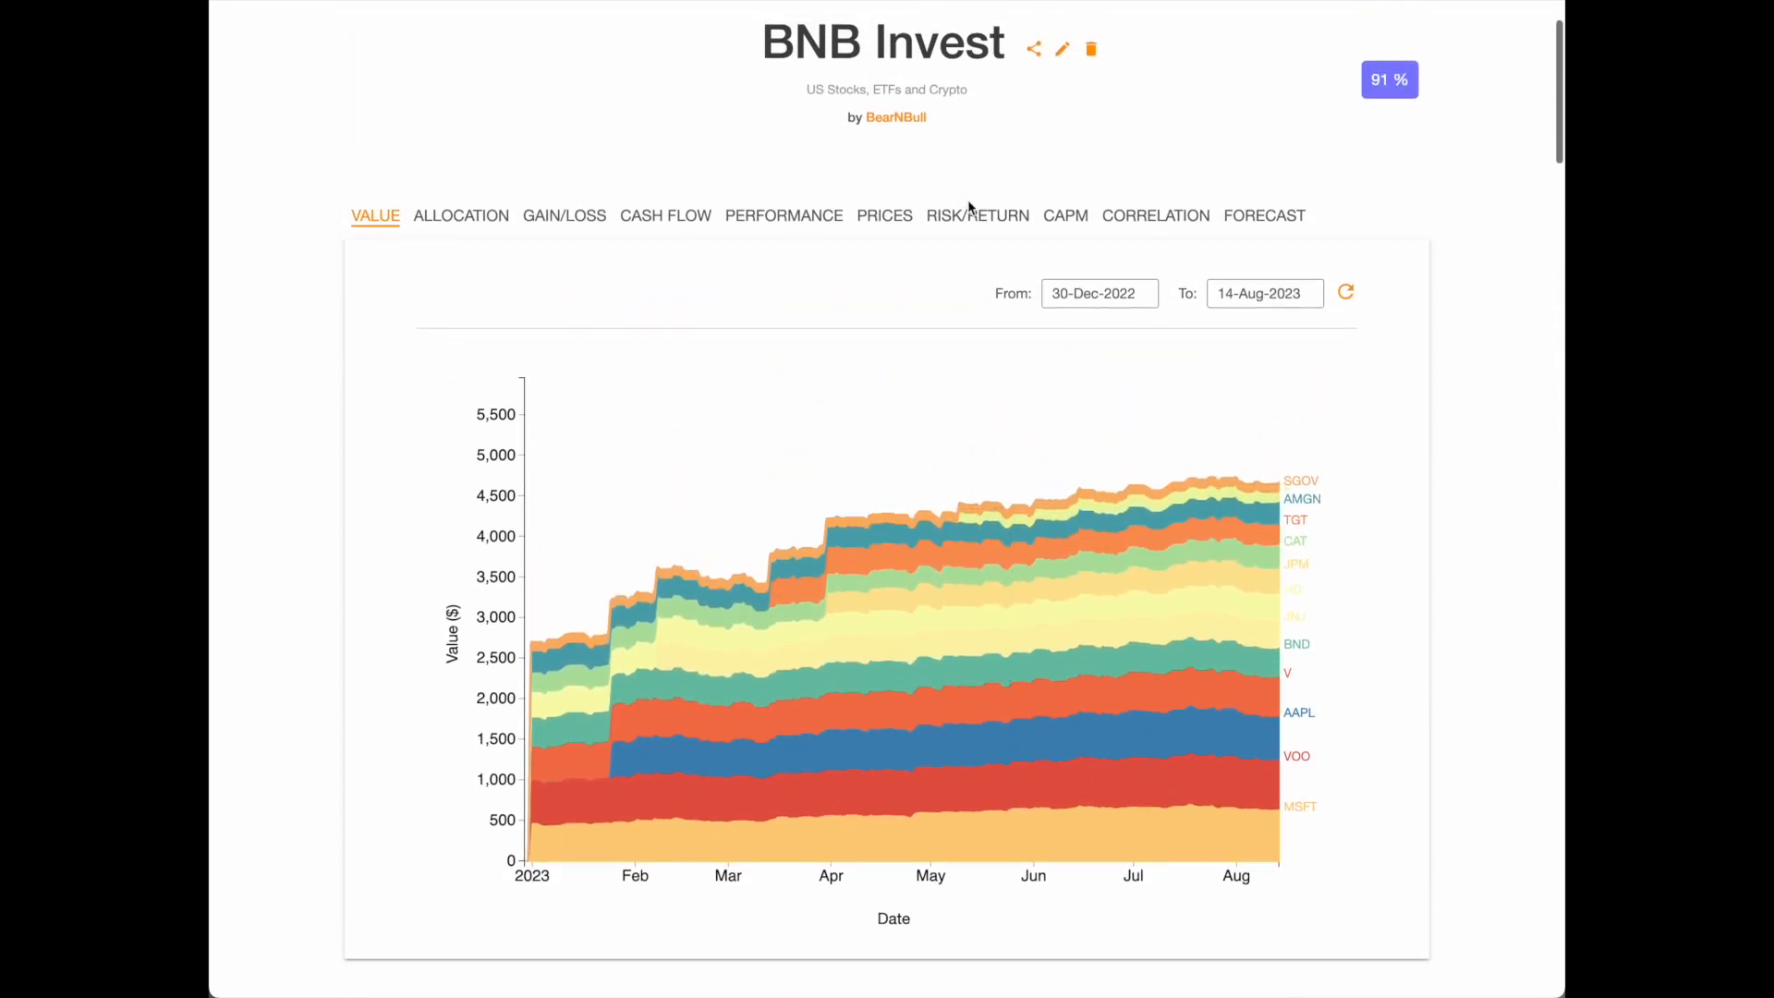
{"action": "left_click", "coordinate": [981, 220]}
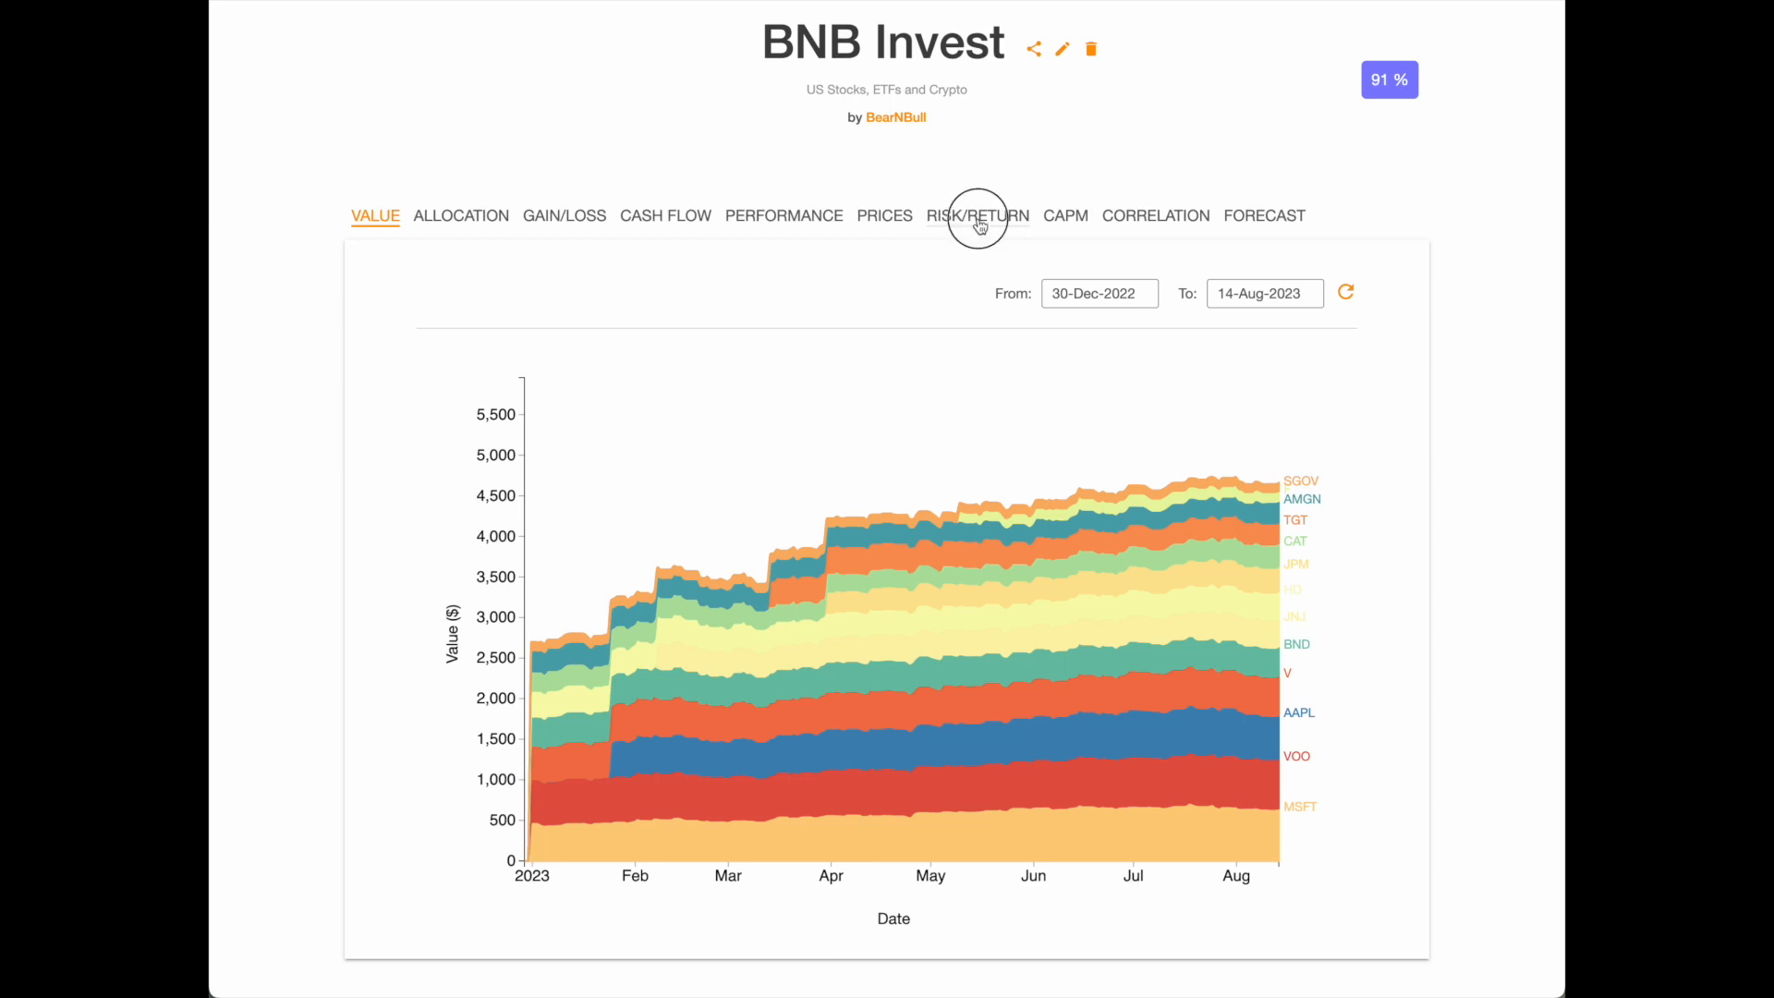
{"action": "scroll", "coordinate": [981, 225], "scroll_direction": "down", "scroll_amount": 3}
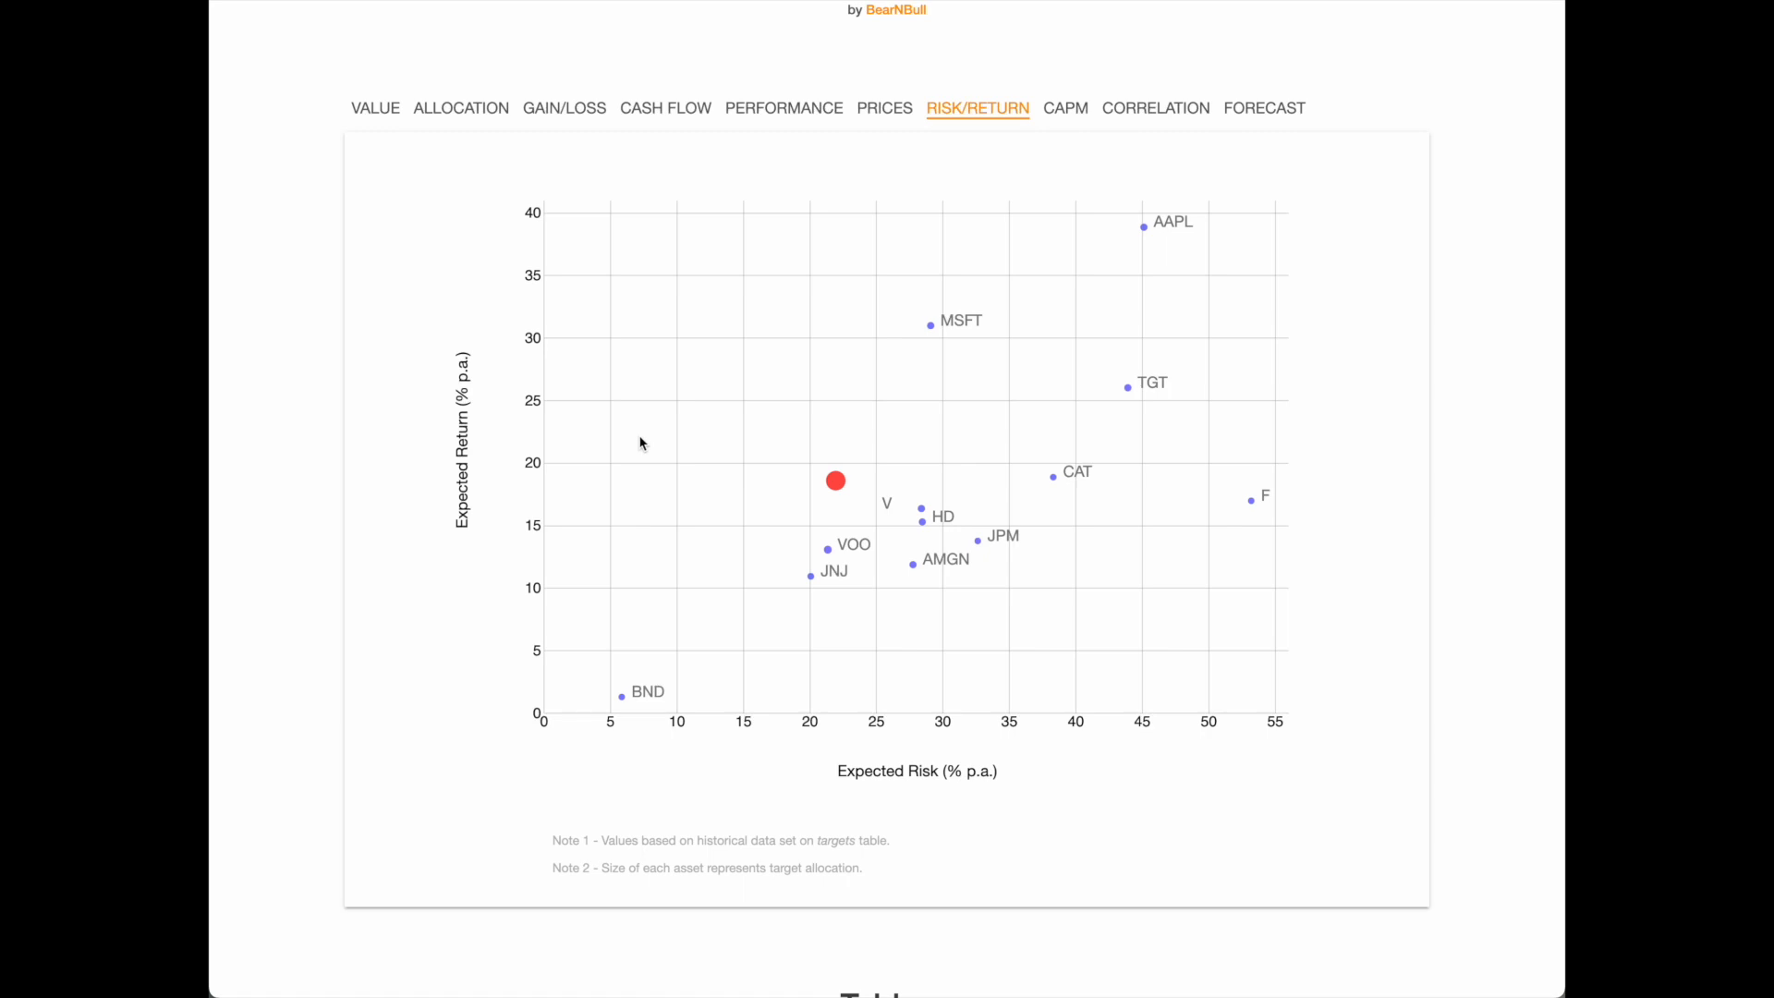
{"action": "scroll", "coordinate": [644, 444], "scroll_direction": "down", "scroll_amount": 2}
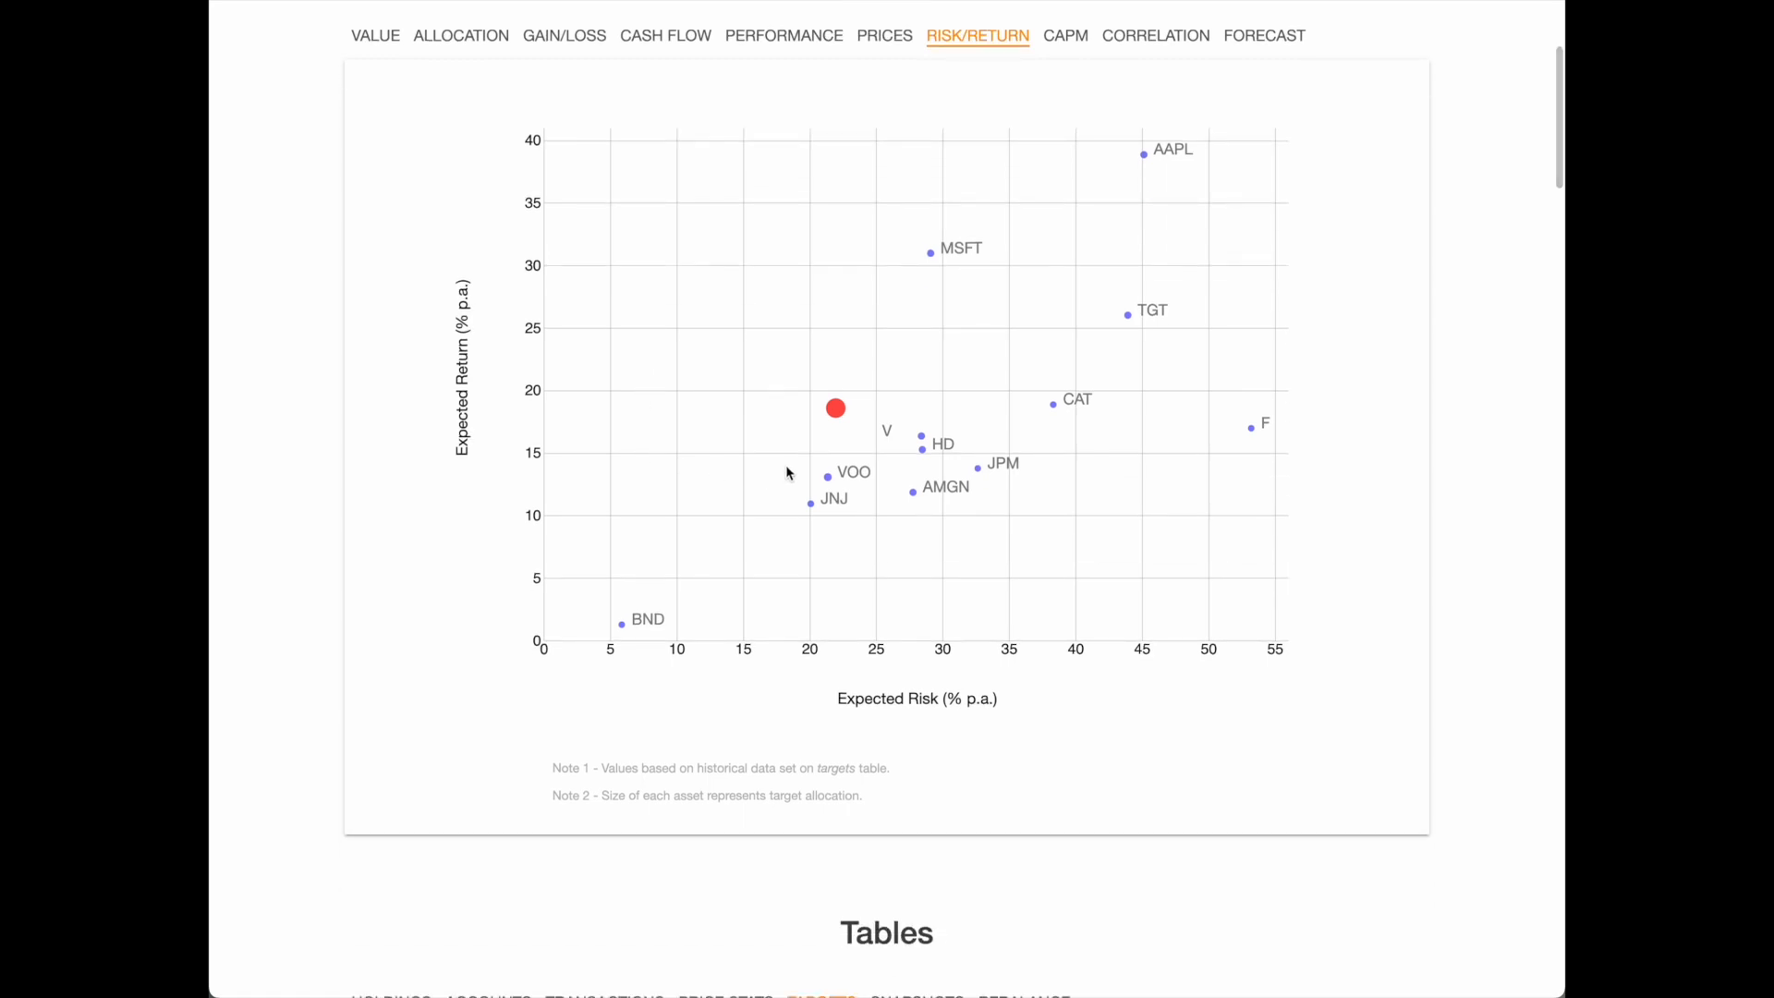
{"action": "mouse_move", "coordinate": [841, 414]}
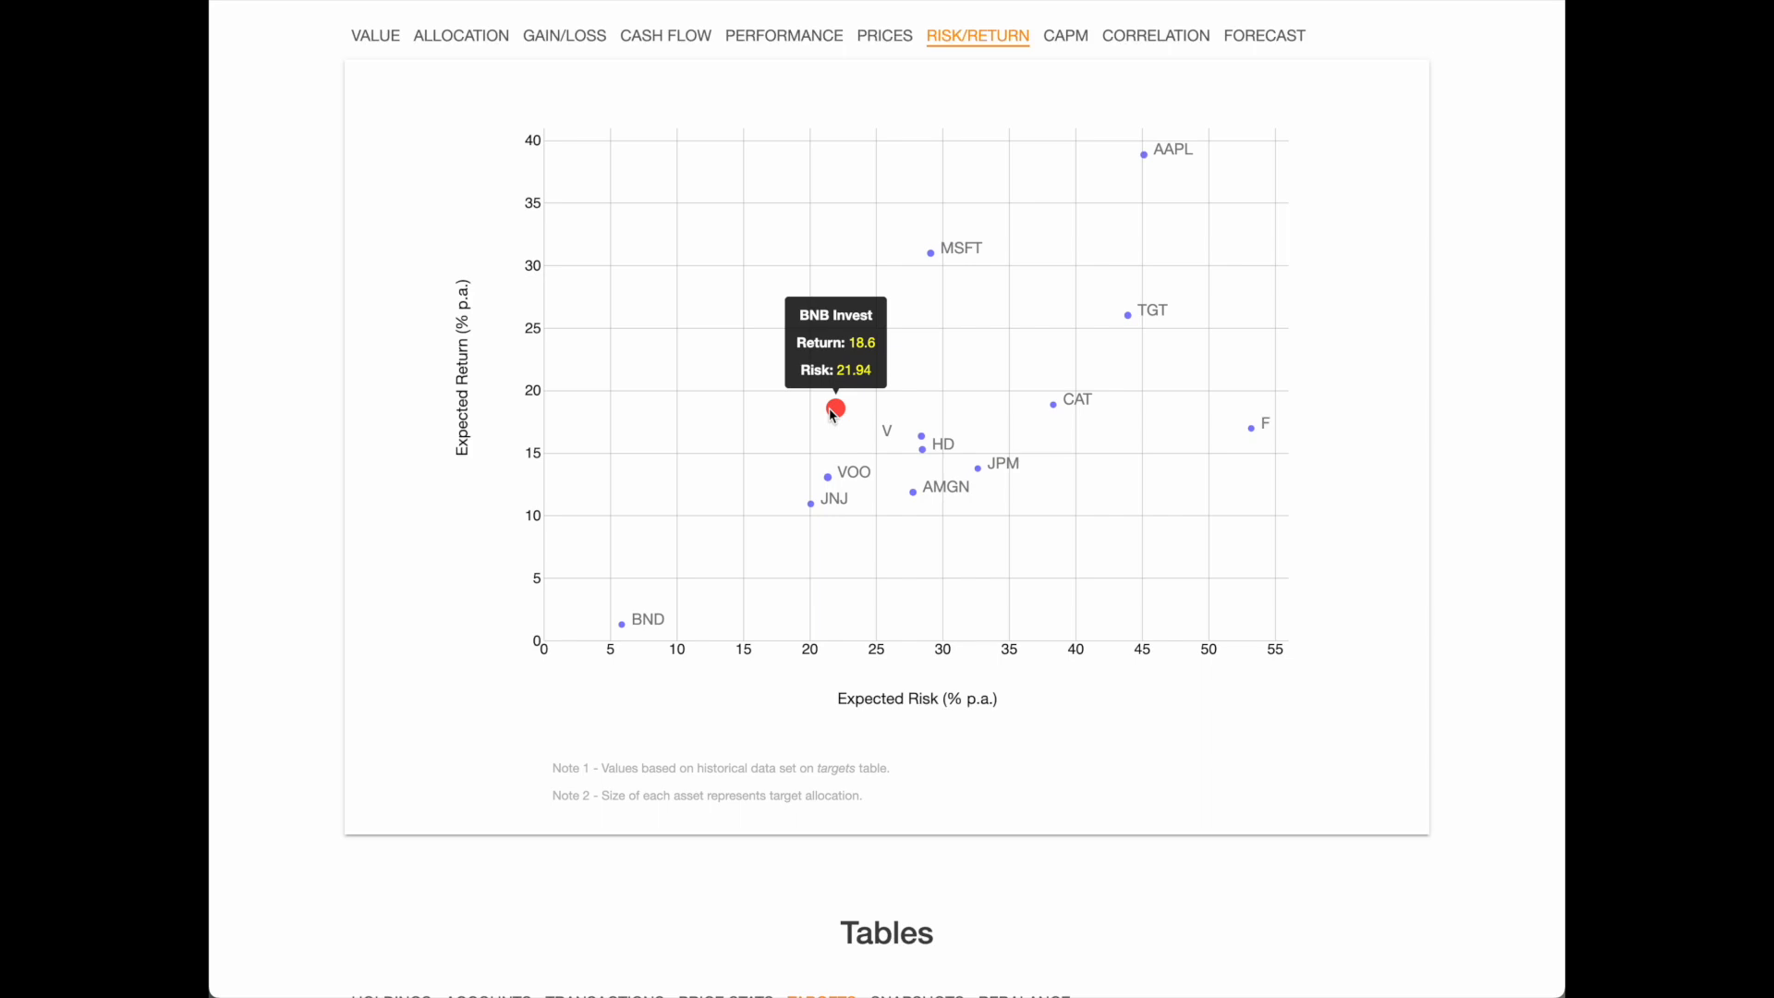
Set the target weight of MSFT to 5% and of BND to 10% in the targets table
{"action": "scroll", "coordinate": [833, 415], "scroll_direction": "down", "scroll_amount": 5}
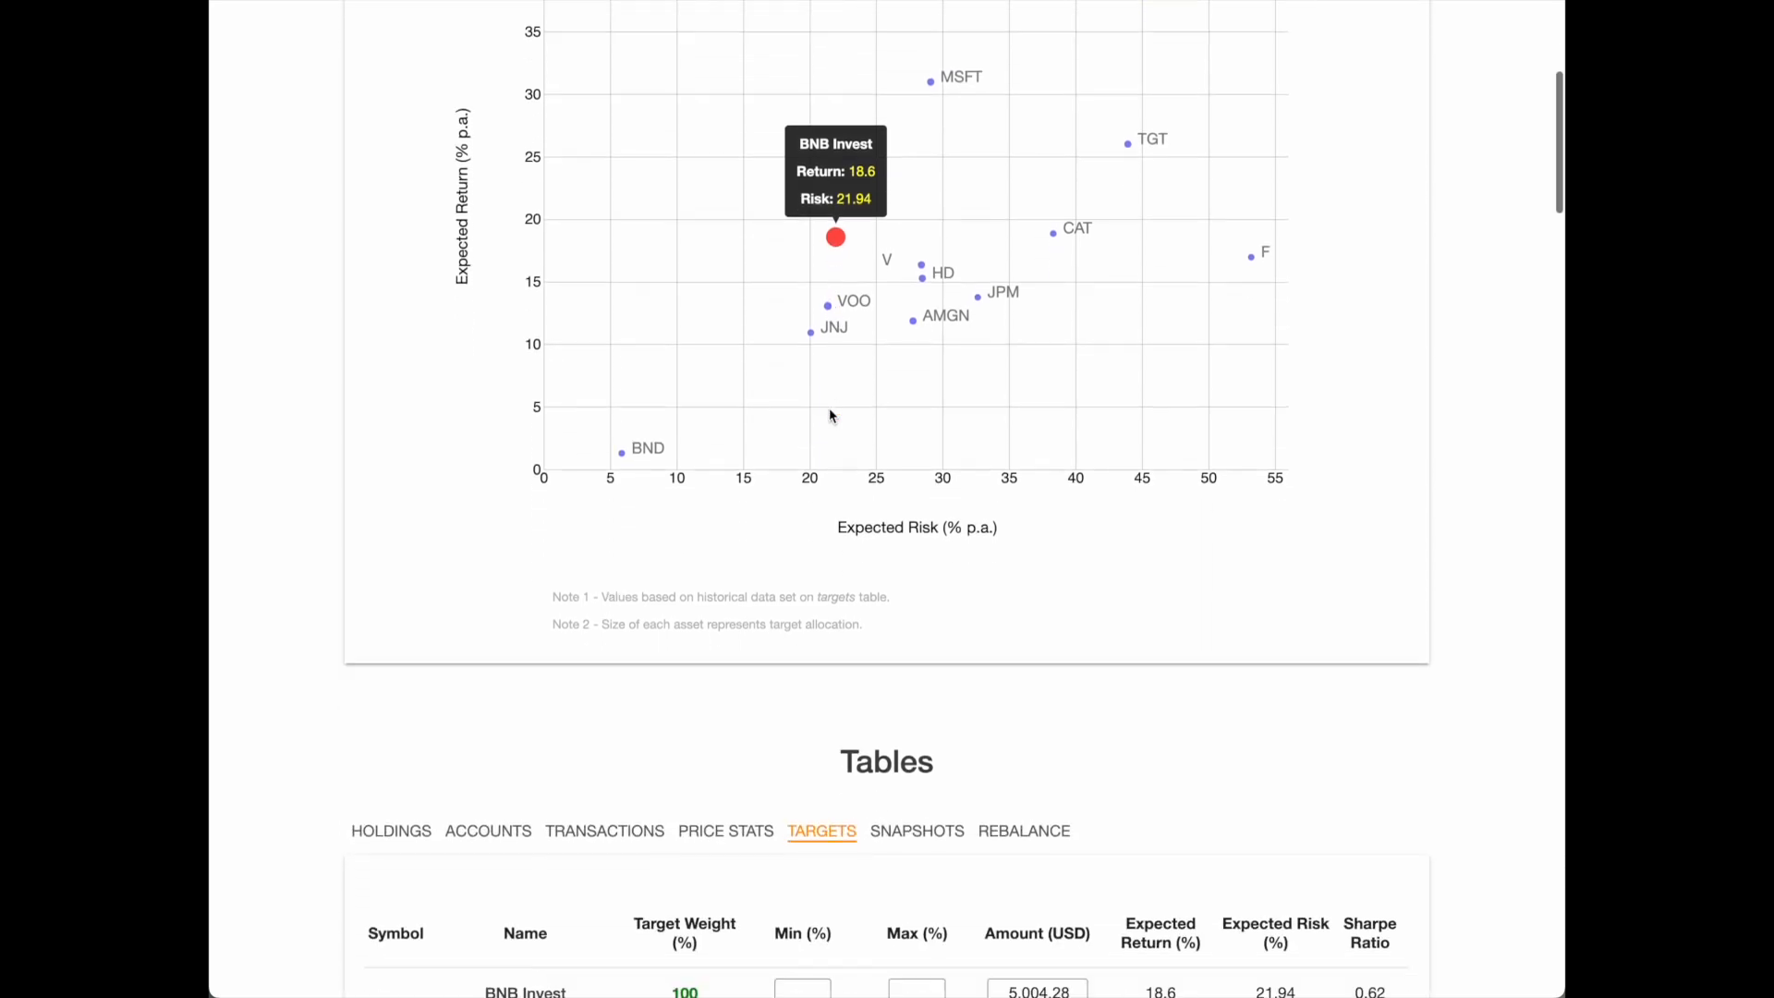
{"action": "scroll", "coordinate": [829, 415], "scroll_direction": "down", "scroll_amount": 10}
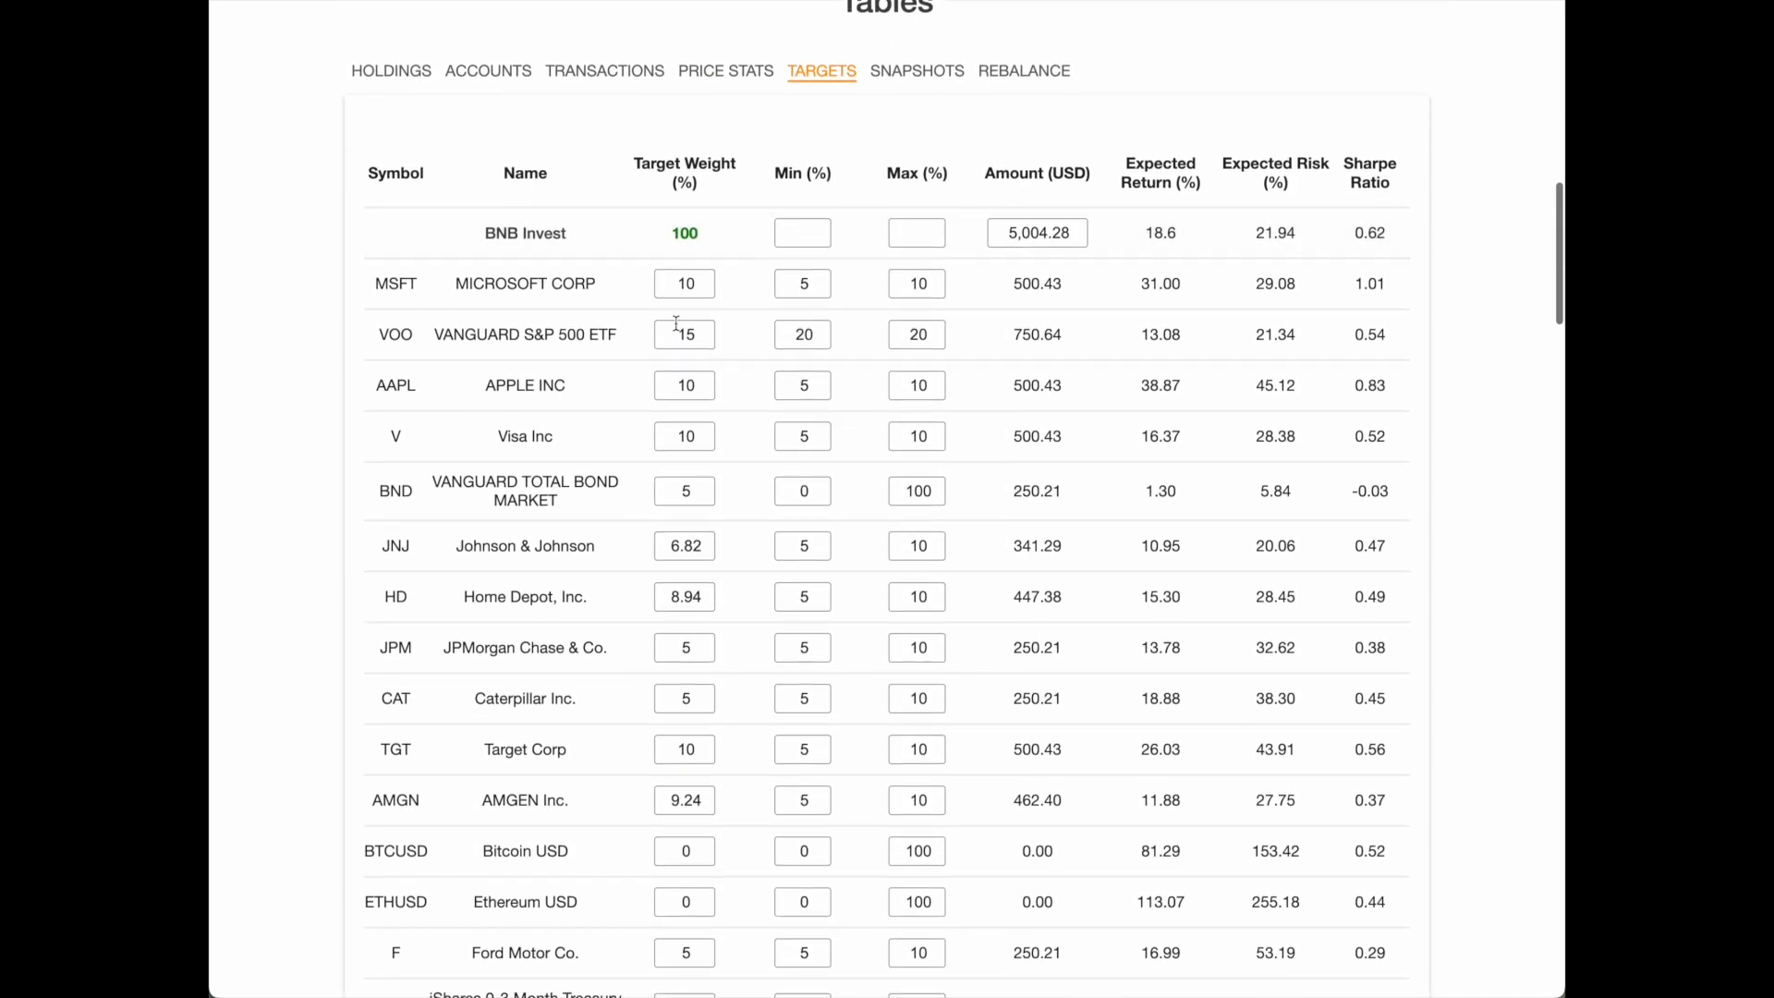
{"action": "double_click", "coordinate": [694, 279]}
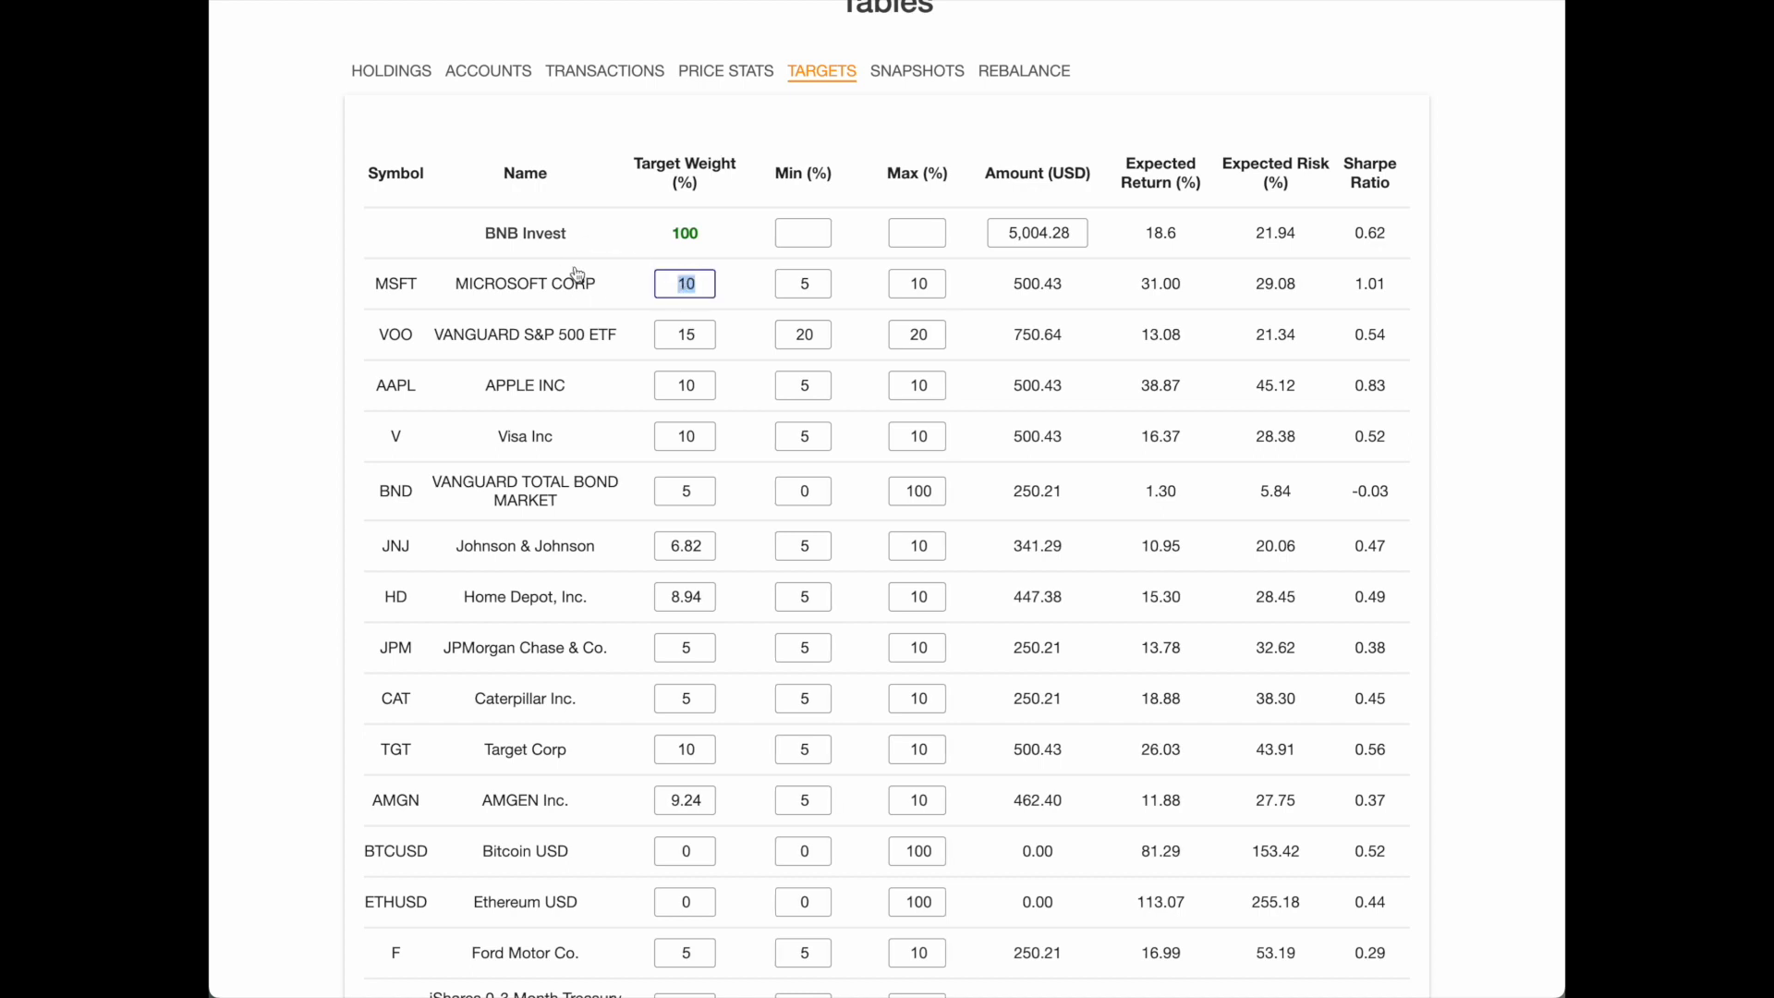
{"action": "type", "text": "5"}
{"action": "double_click", "coordinate": [692, 489]}
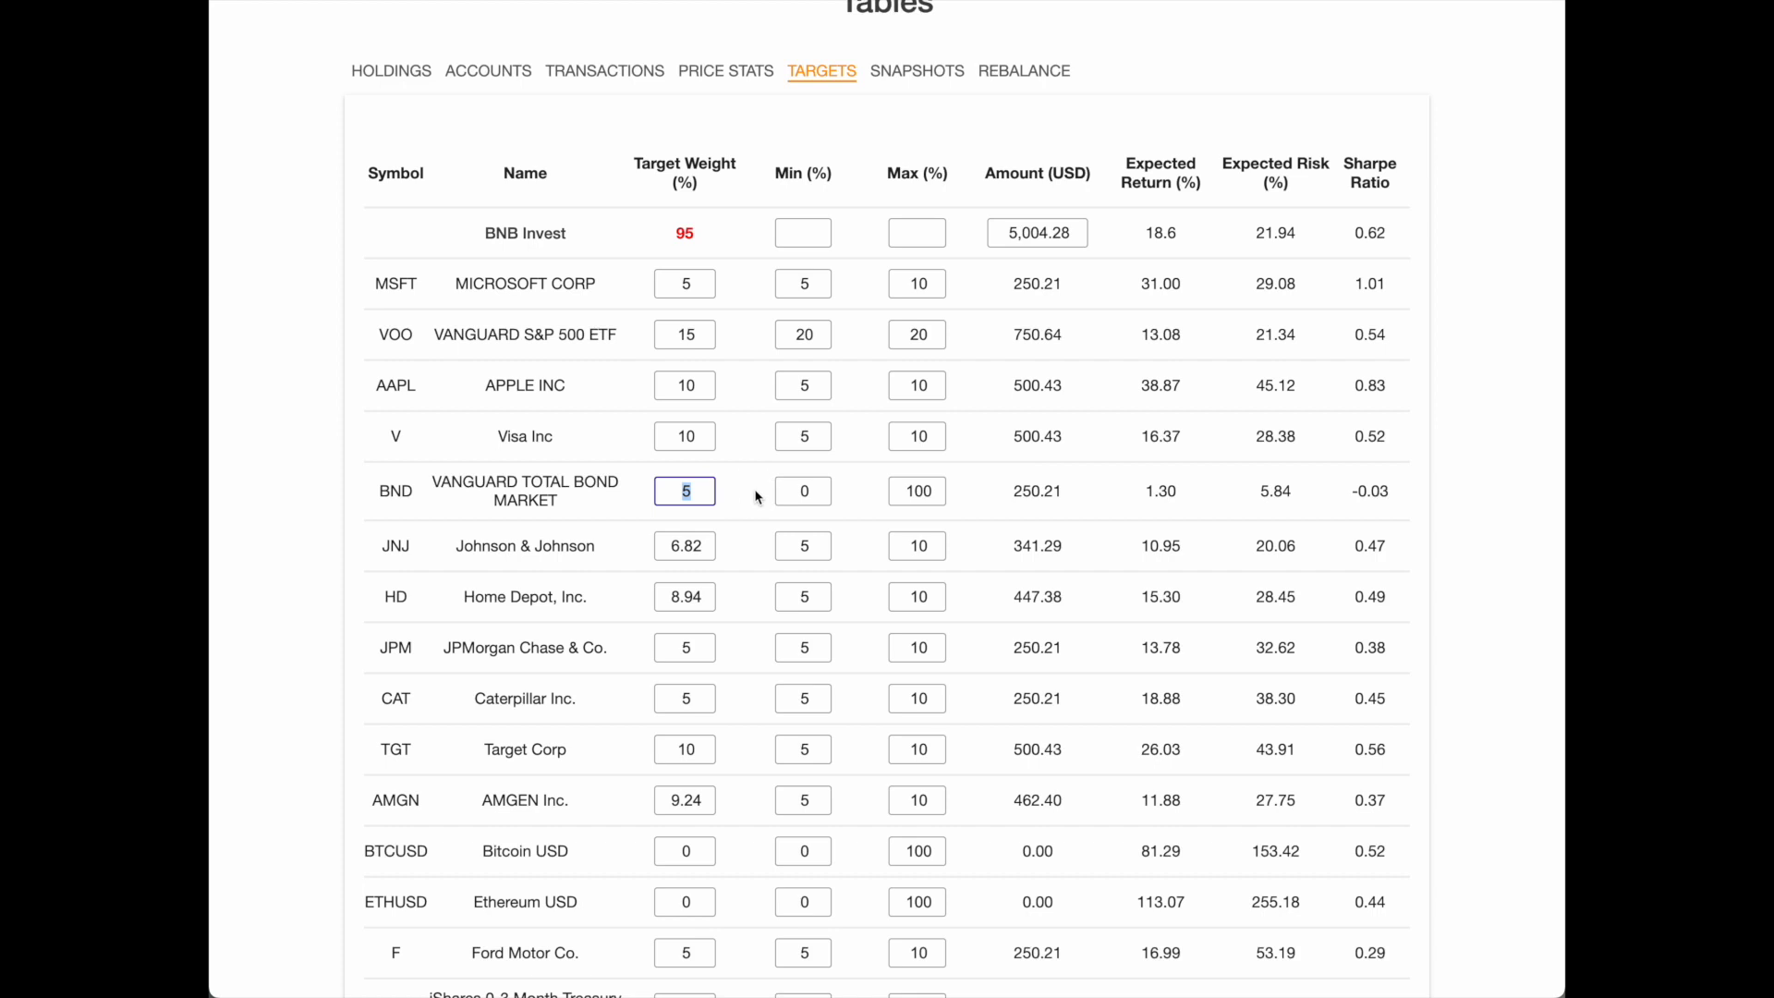
{"action": "type", "text": "10"}
Recalculate the portfolio's expected return and risk from the edited target weights
{"action": "scroll", "coordinate": [1029, 468], "scroll_direction": "down", "scroll_amount": 3}
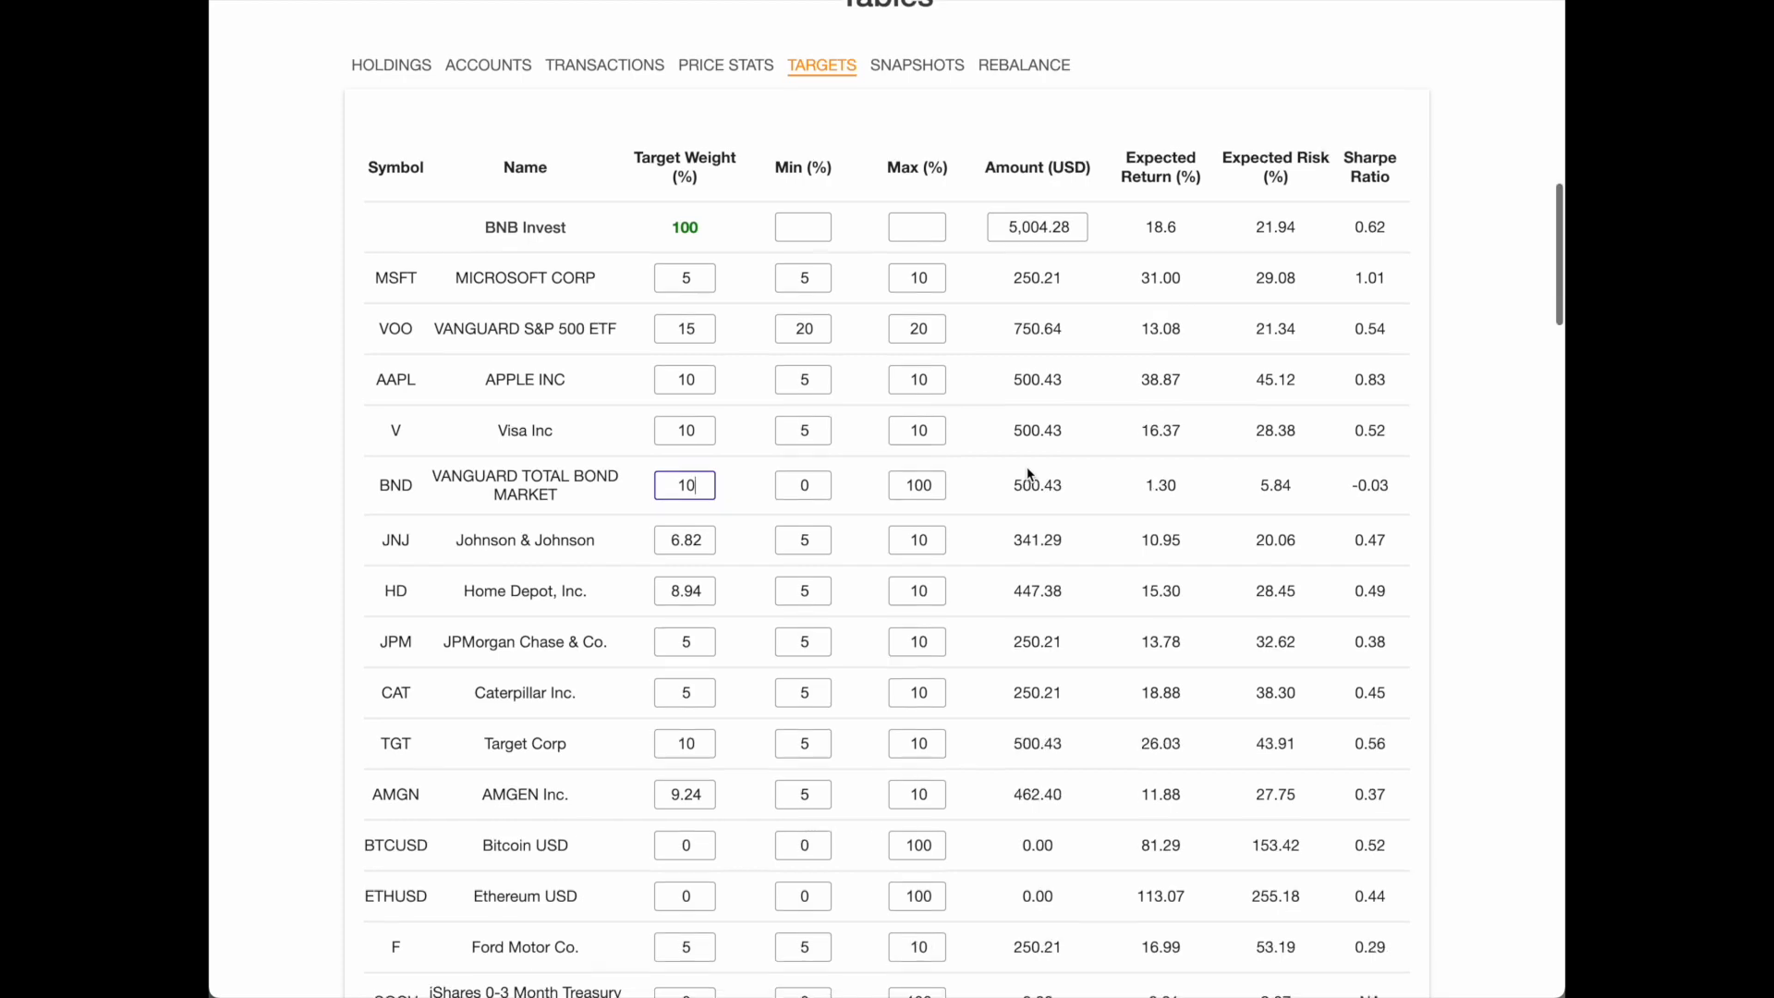
{"action": "scroll", "coordinate": [1031, 475], "scroll_direction": "down", "scroll_amount": 1}
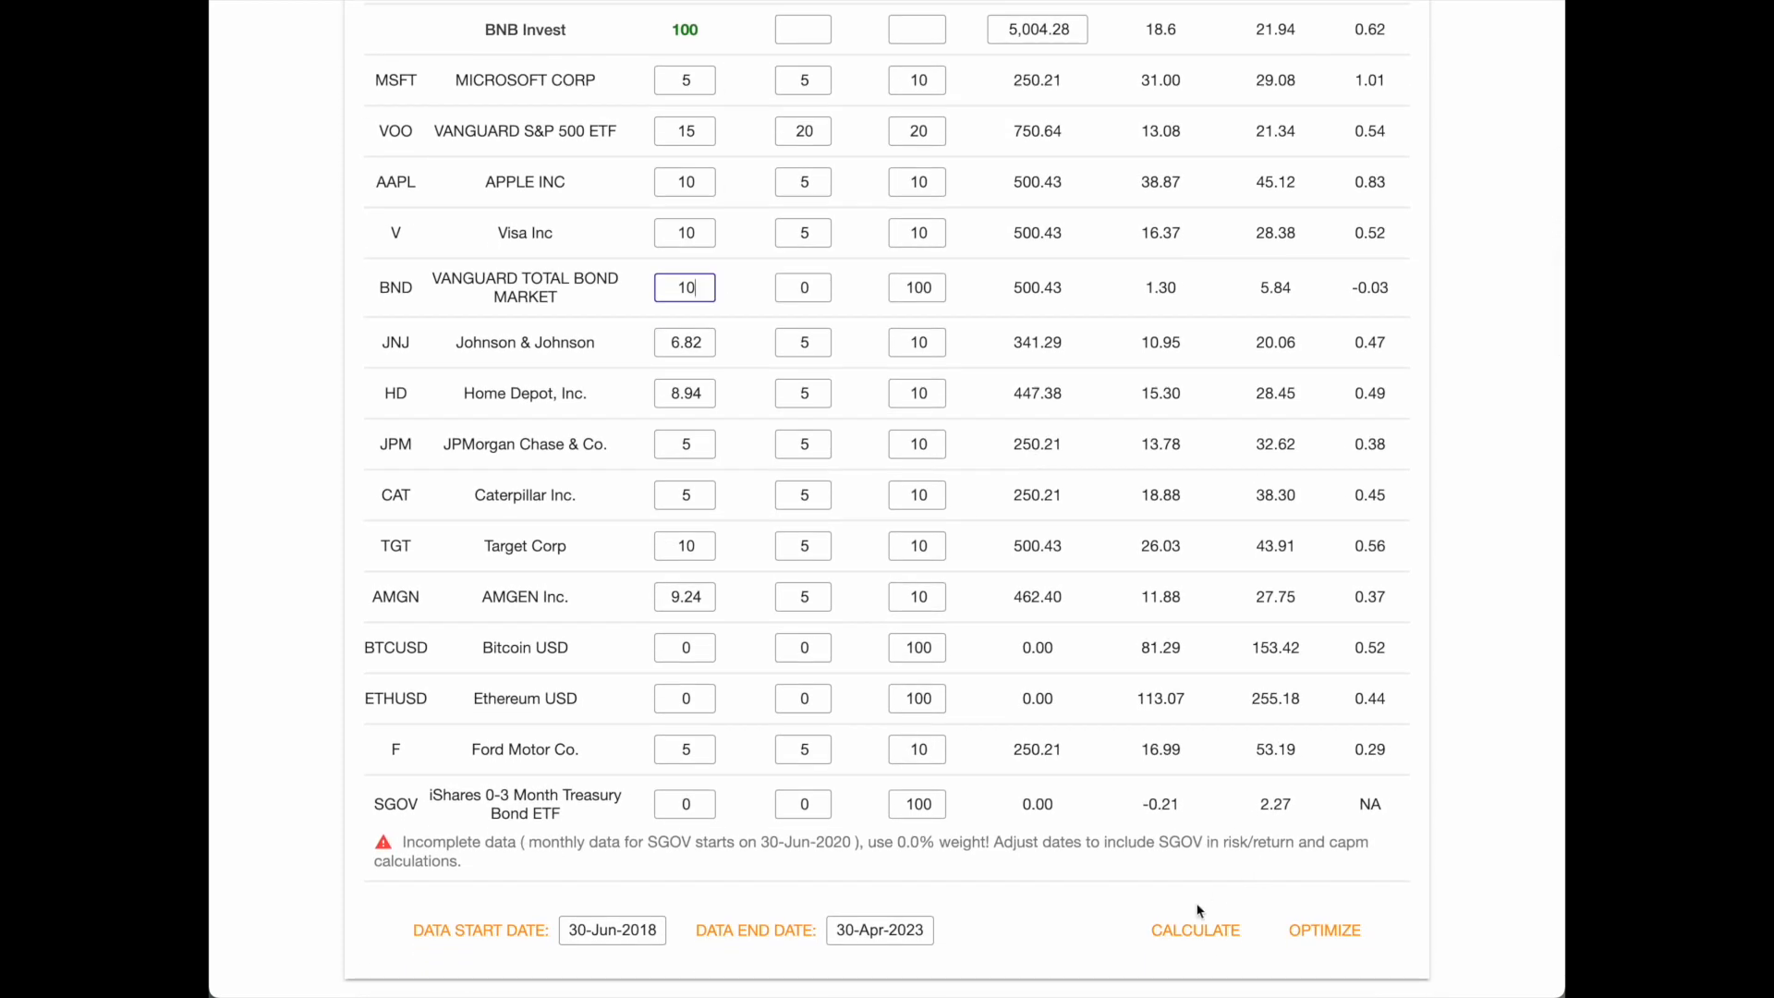
{"action": "left_click", "coordinate": [1192, 924]}
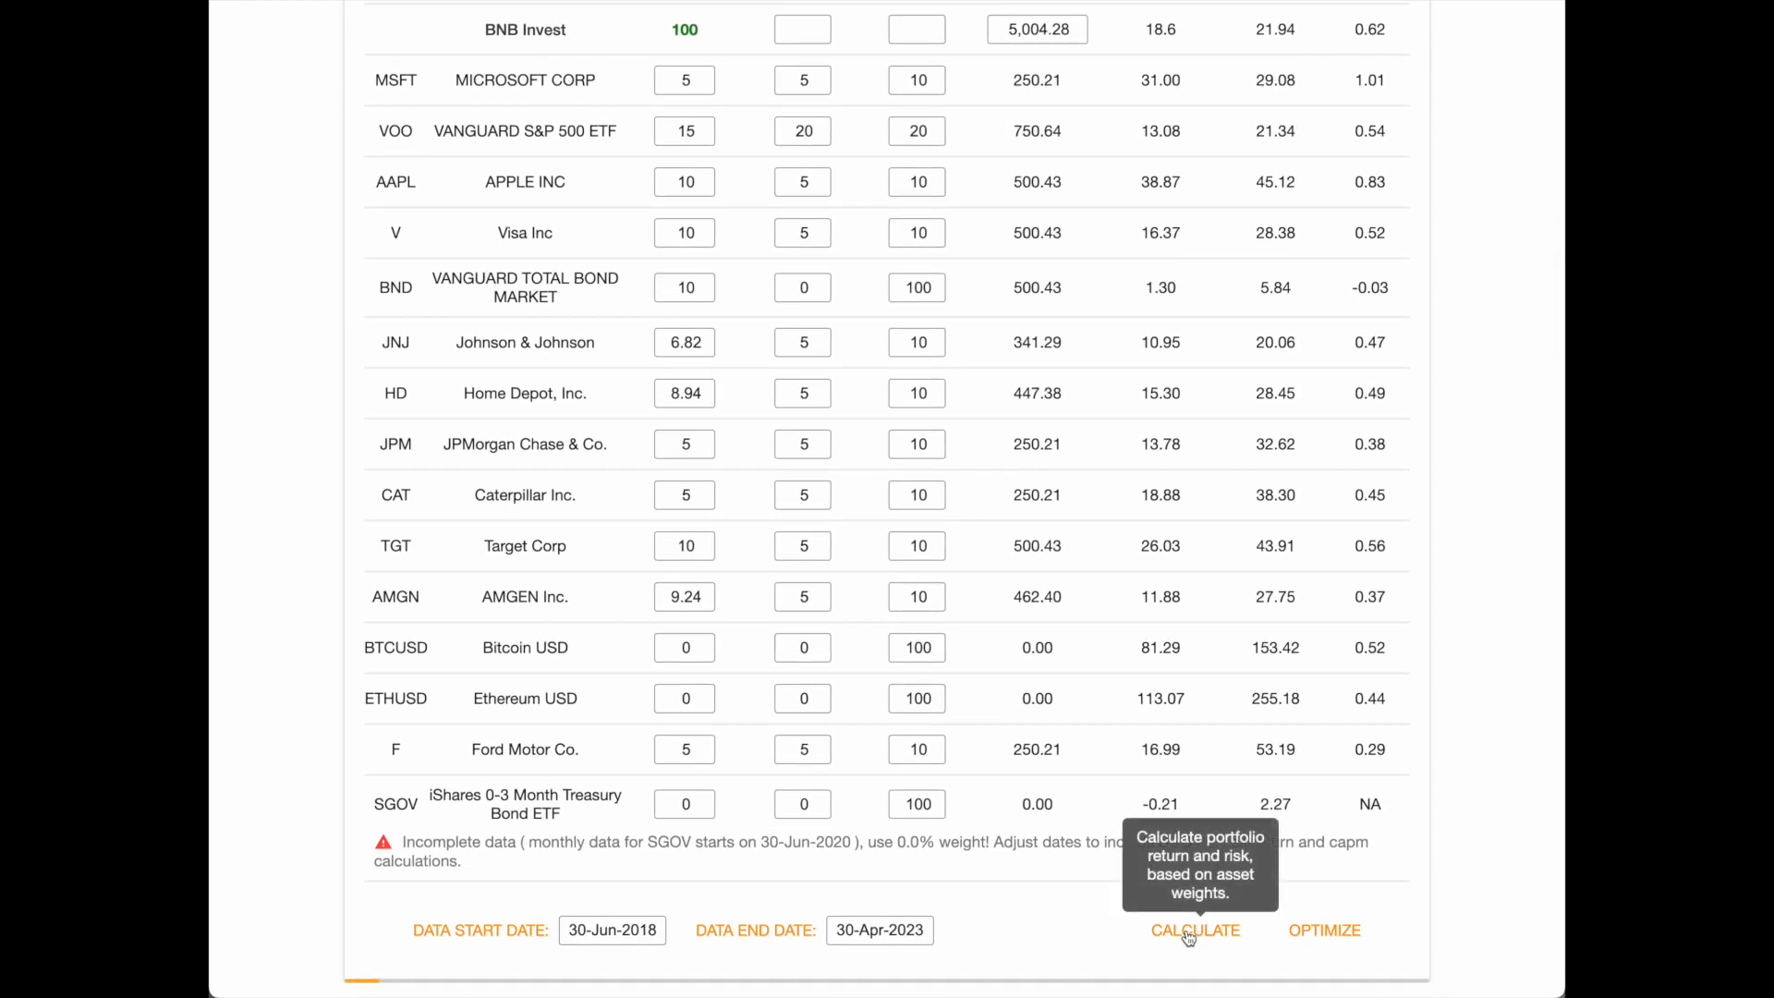
Check the recalculated portfolio figures in the targets table and the BNB Invest point on the risk/return chart
{"action": "scroll", "coordinate": [1195, 558], "scroll_direction": "up", "scroll_amount": 3}
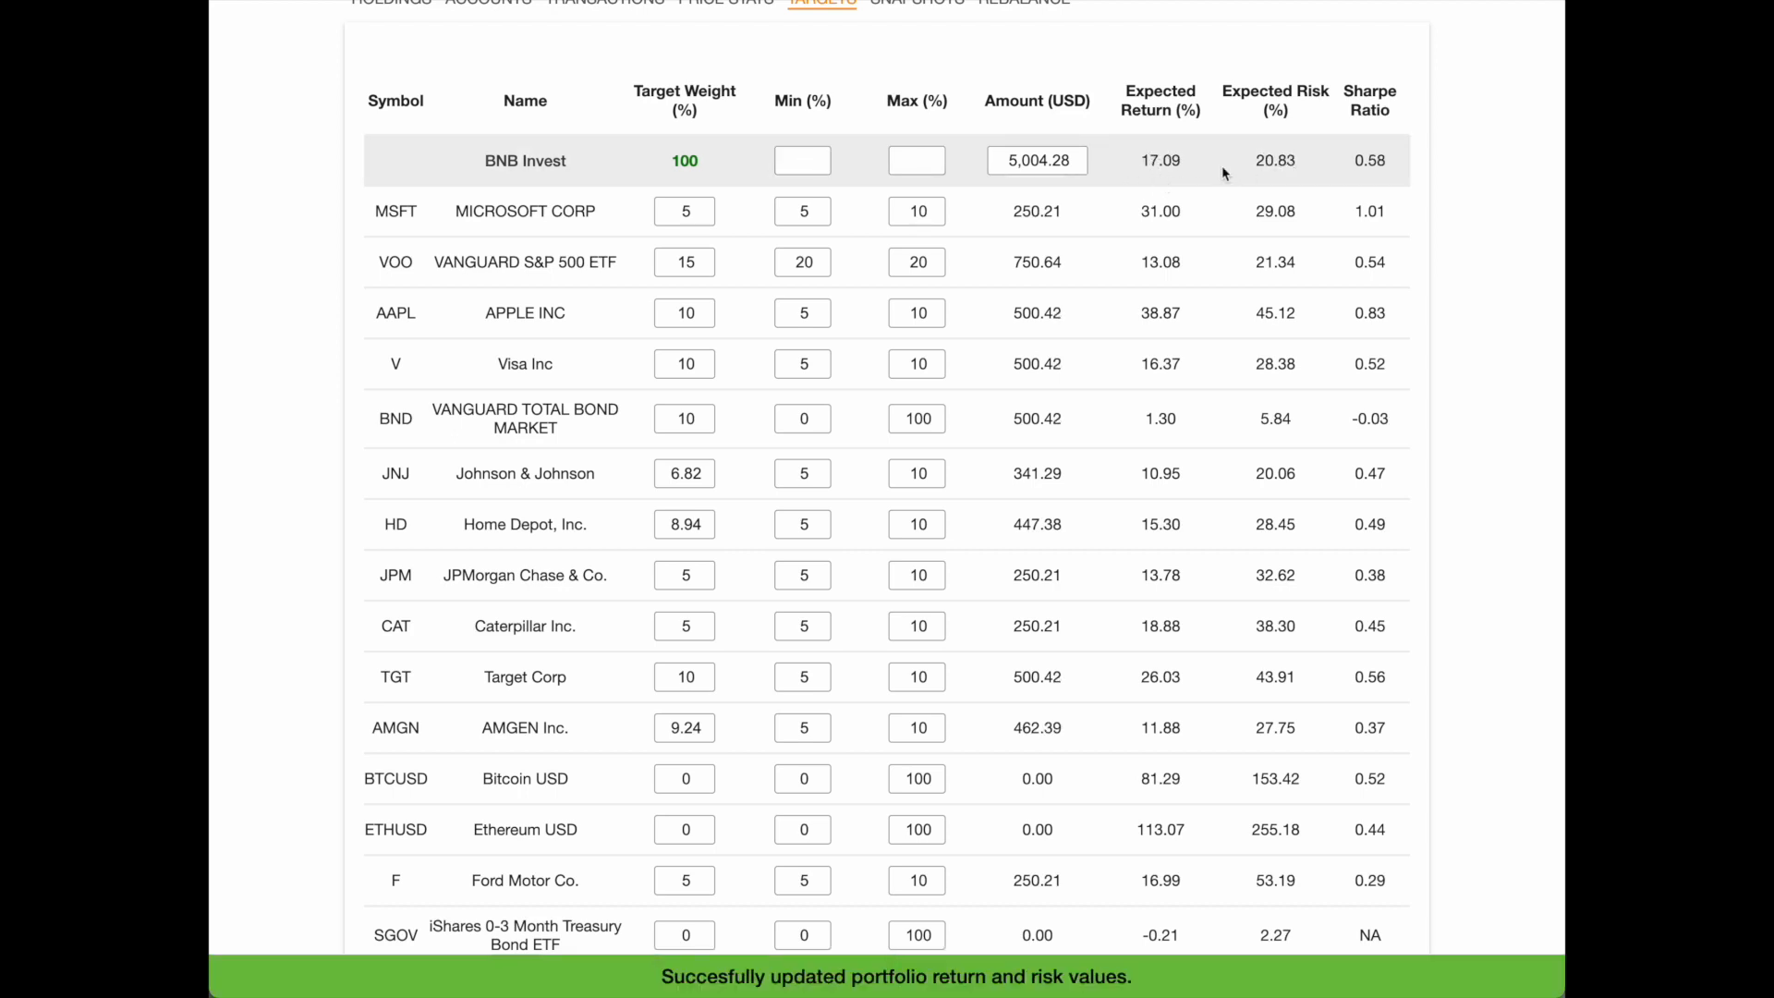
{"action": "scroll", "coordinate": [1275, 164], "scroll_direction": "up", "scroll_amount": 5}
{"action": "scroll", "coordinate": [1263, 166], "scroll_direction": "up", "scroll_amount": 6}
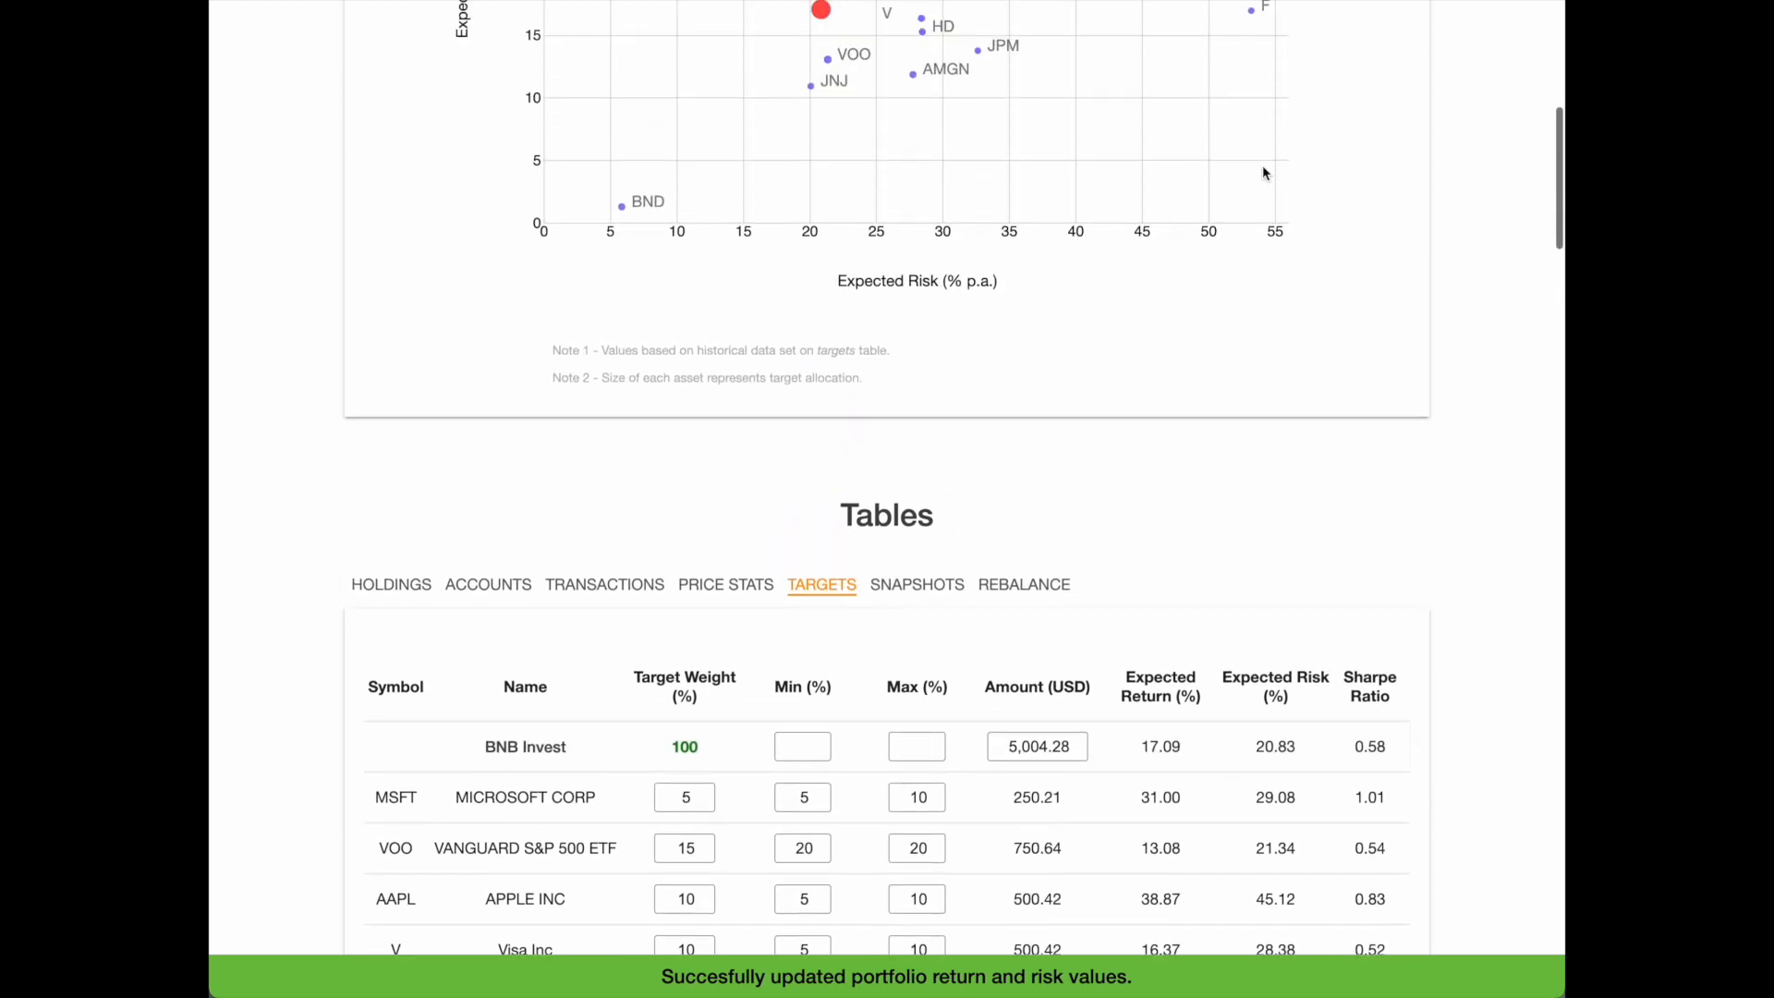
{"action": "mouse_move", "coordinate": [825, 348]}
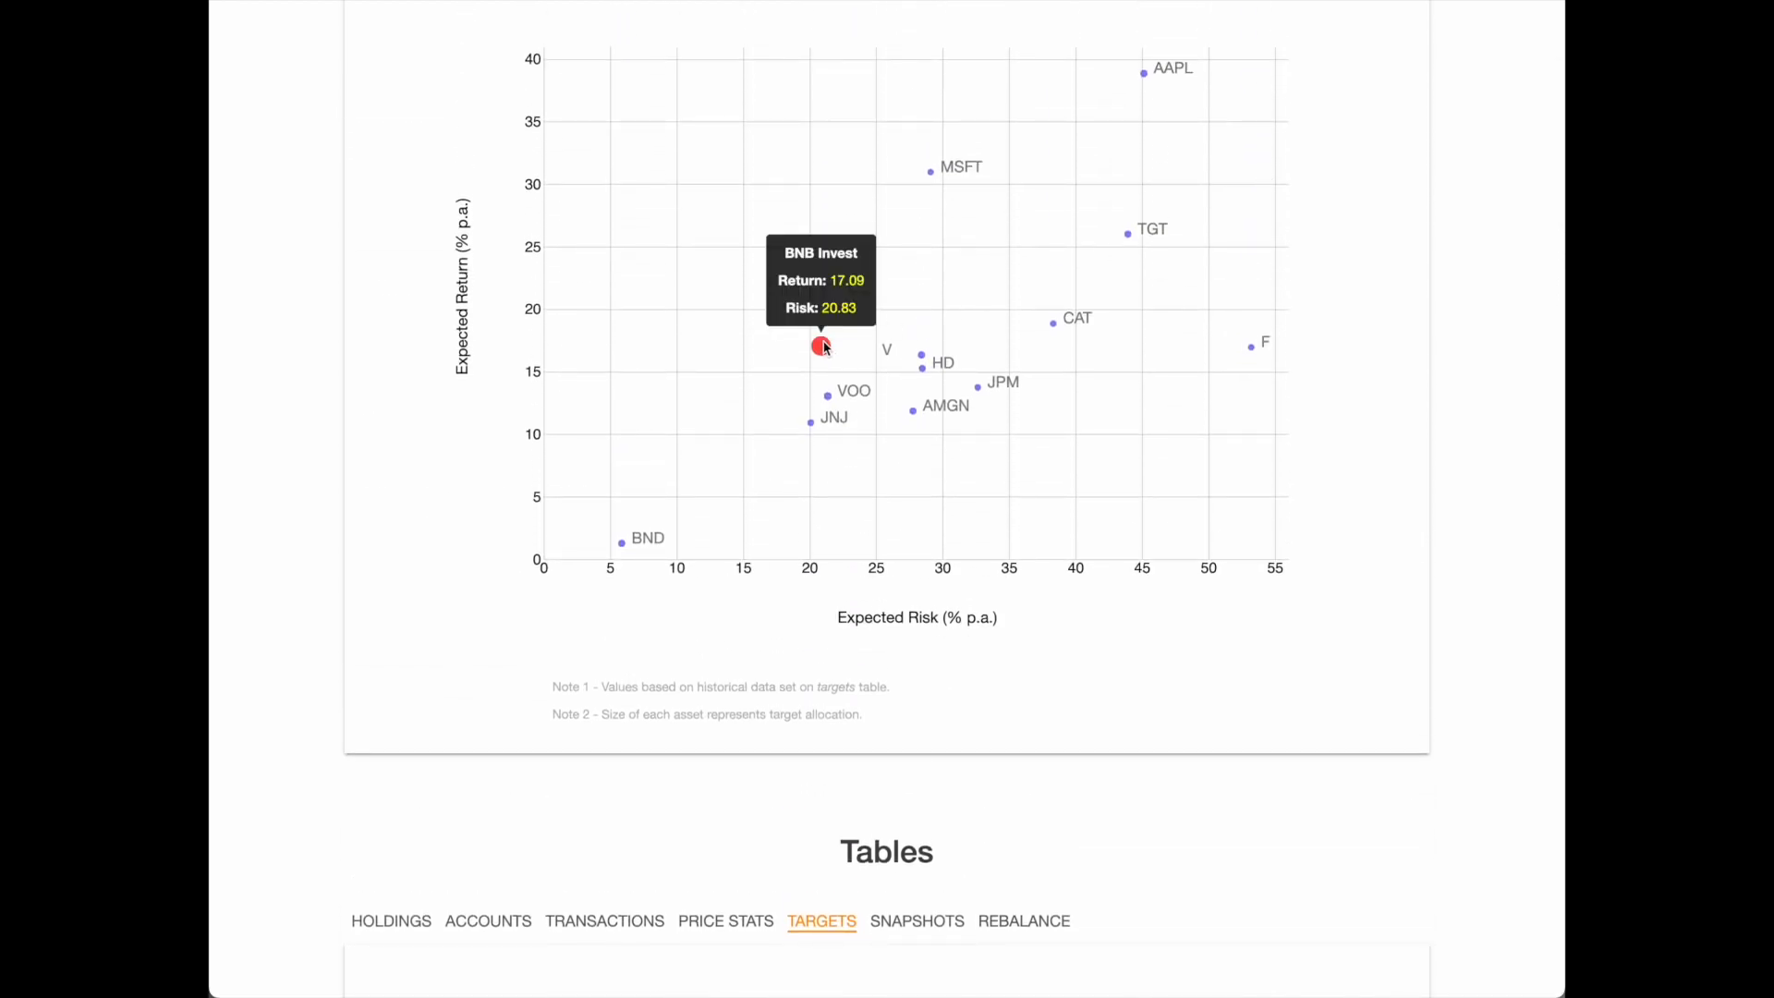
Review the SGOV incomplete-data warning and the data start and end date settings of the targets table
{"action": "scroll", "coordinate": [825, 349], "scroll_direction": "down", "scroll_amount": 8}
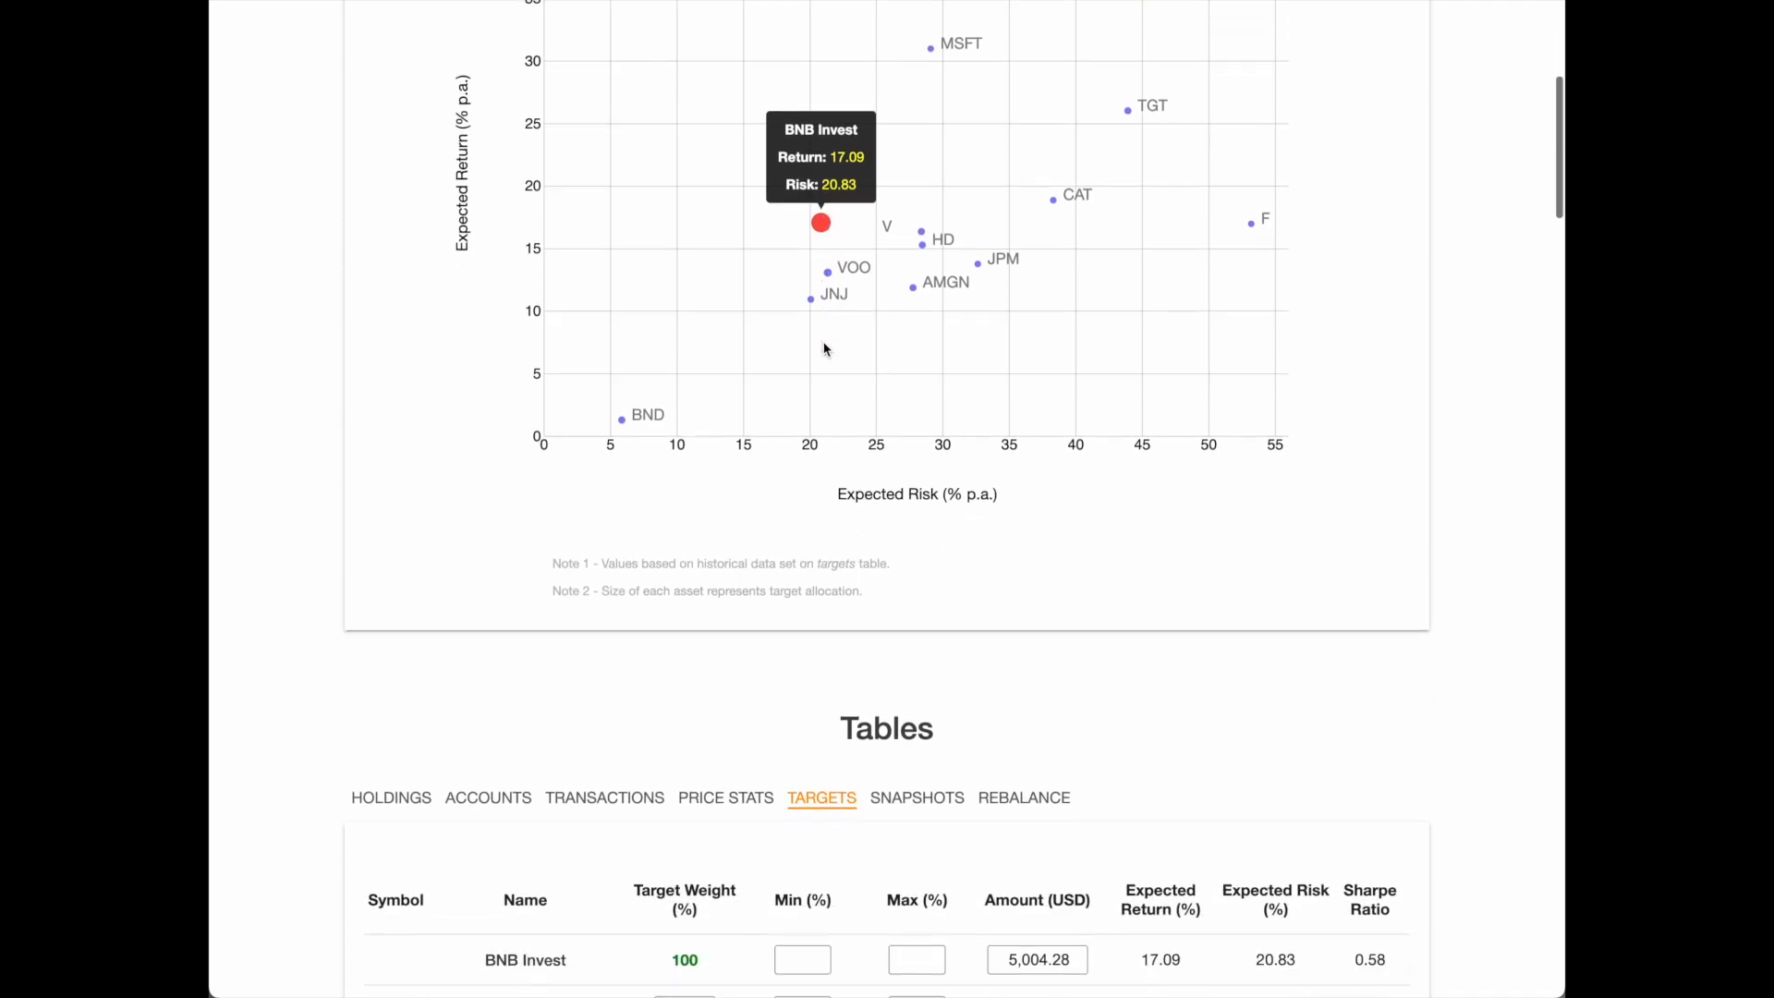
{"action": "scroll", "coordinate": [825, 348], "scroll_direction": "down", "scroll_amount": 3}
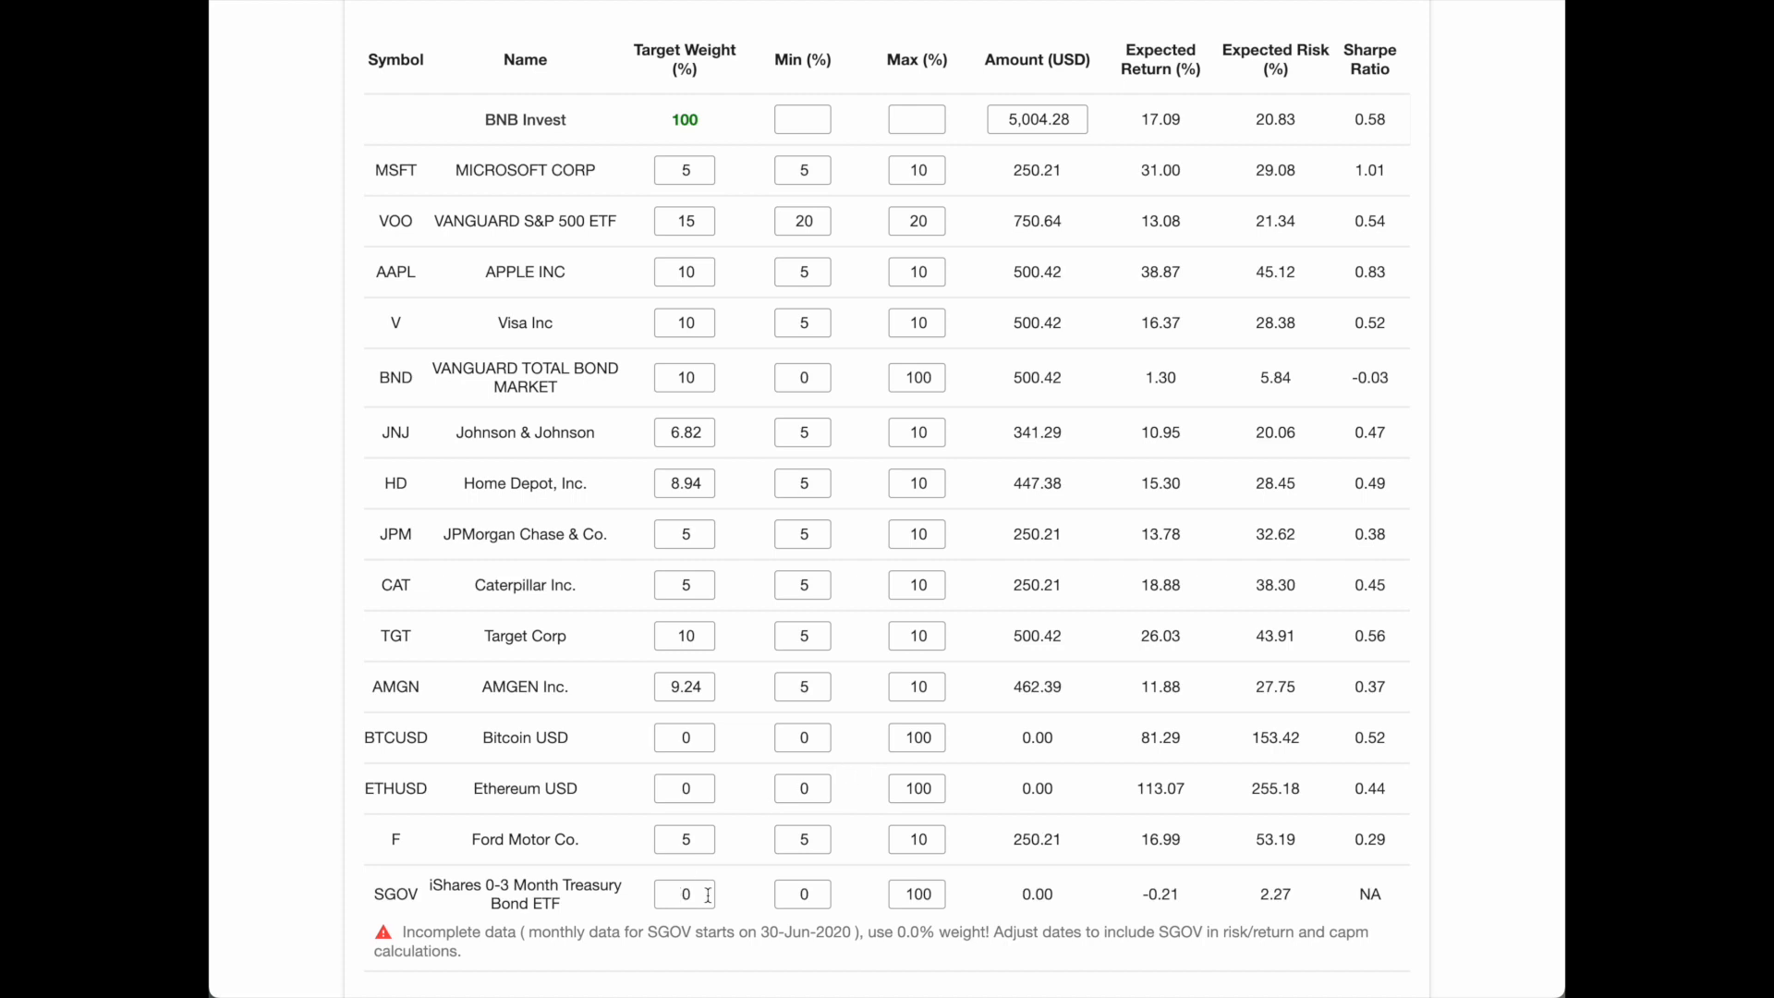
{"action": "scroll", "coordinate": [708, 894], "scroll_direction": "down", "scroll_amount": 3}
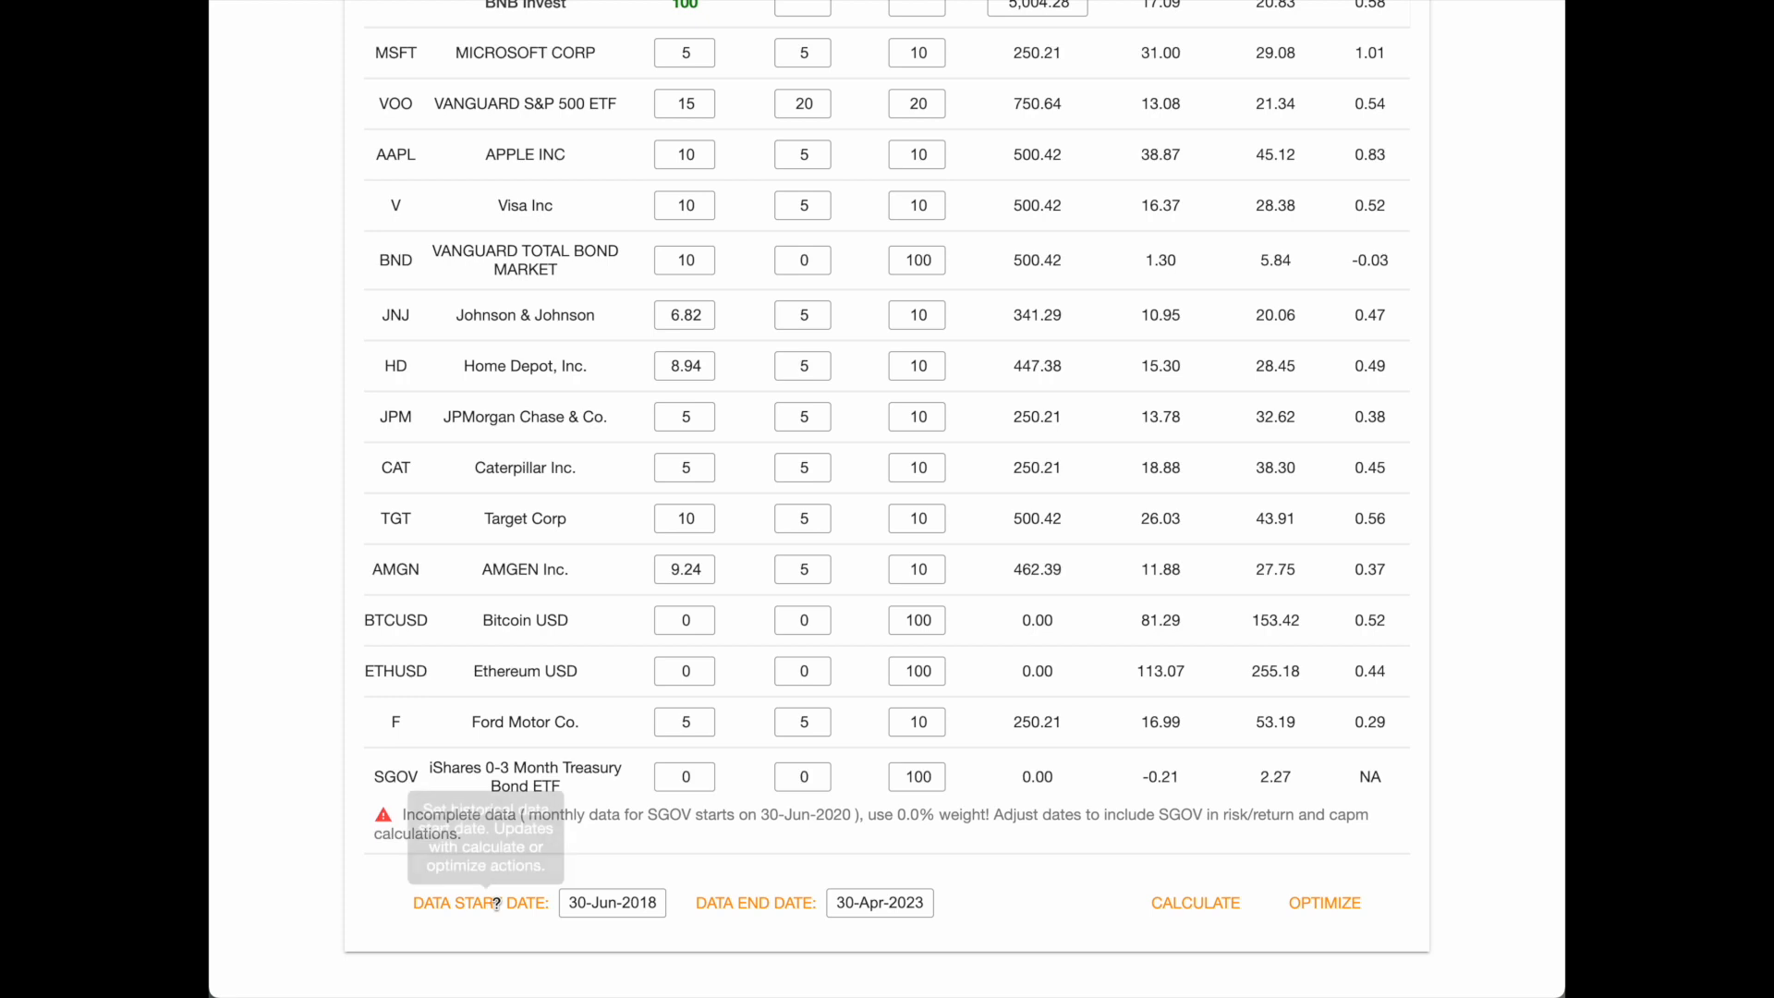
{"action": "mouse_move", "coordinate": [761, 908]}
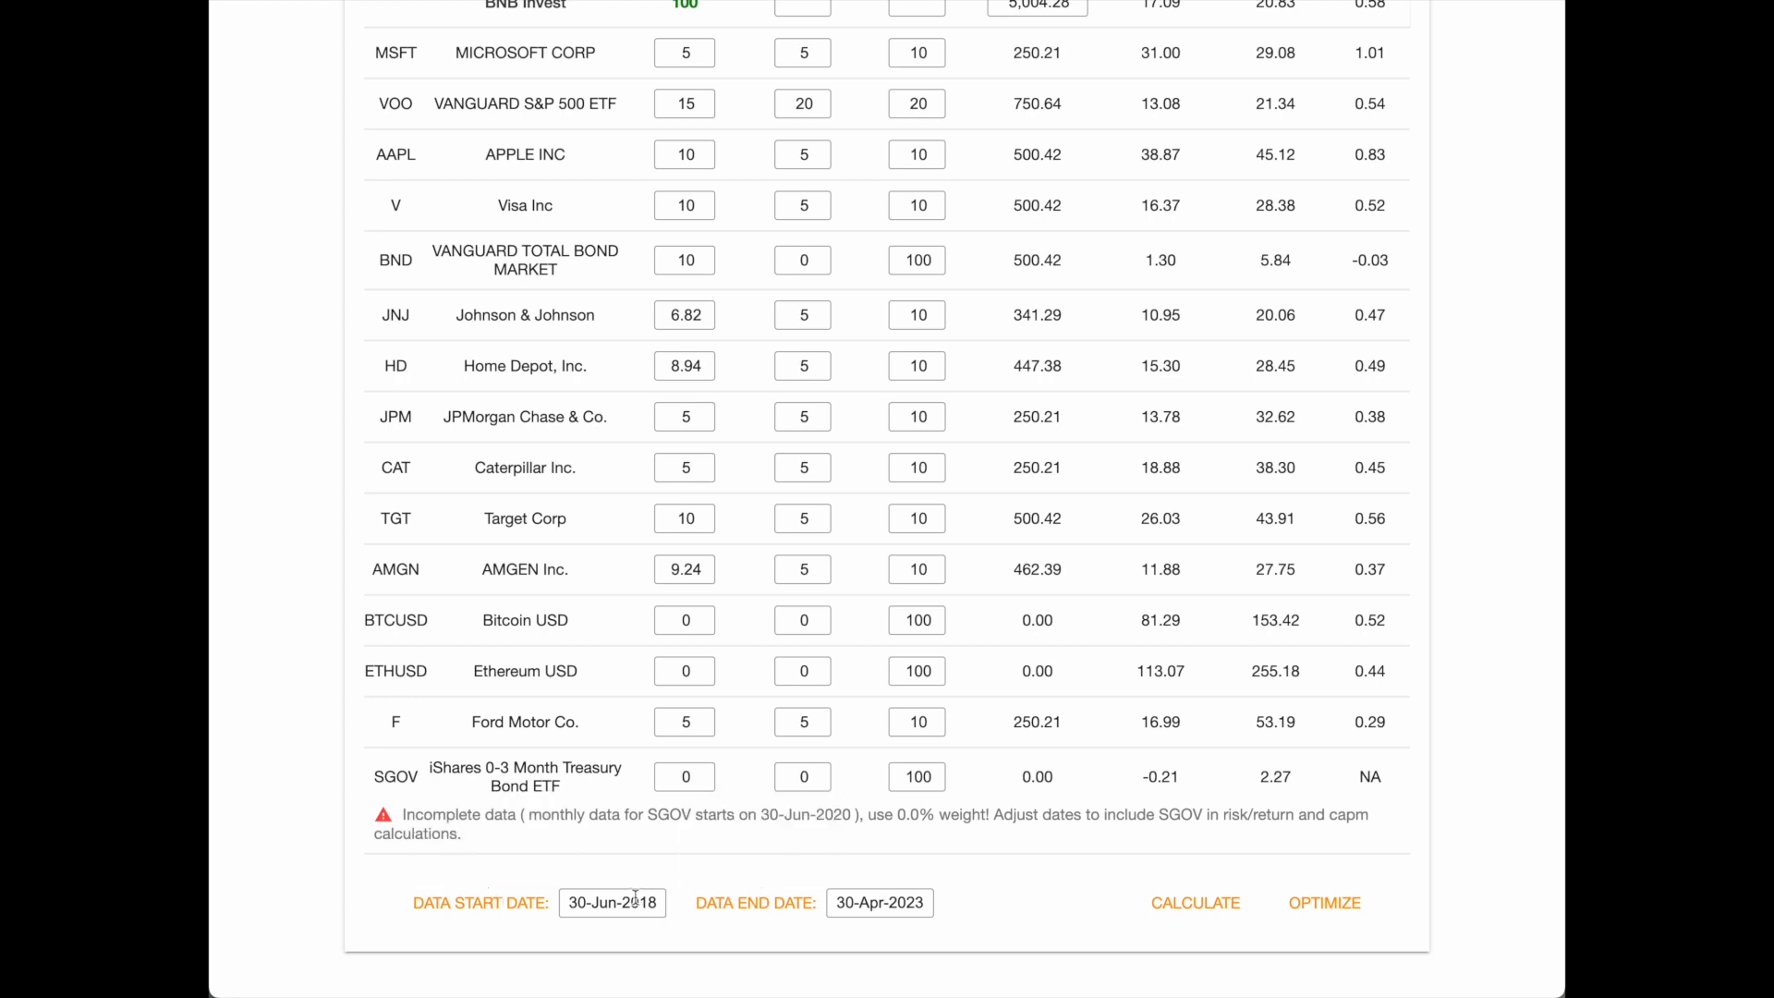
Set the data start date of the targets table to 30-Jun-2020
{"action": "left_click_drag", "start_coordinate": [641, 899], "coordinate": [658, 901]}
{"action": "mouse_move", "coordinate": [739, 899]}
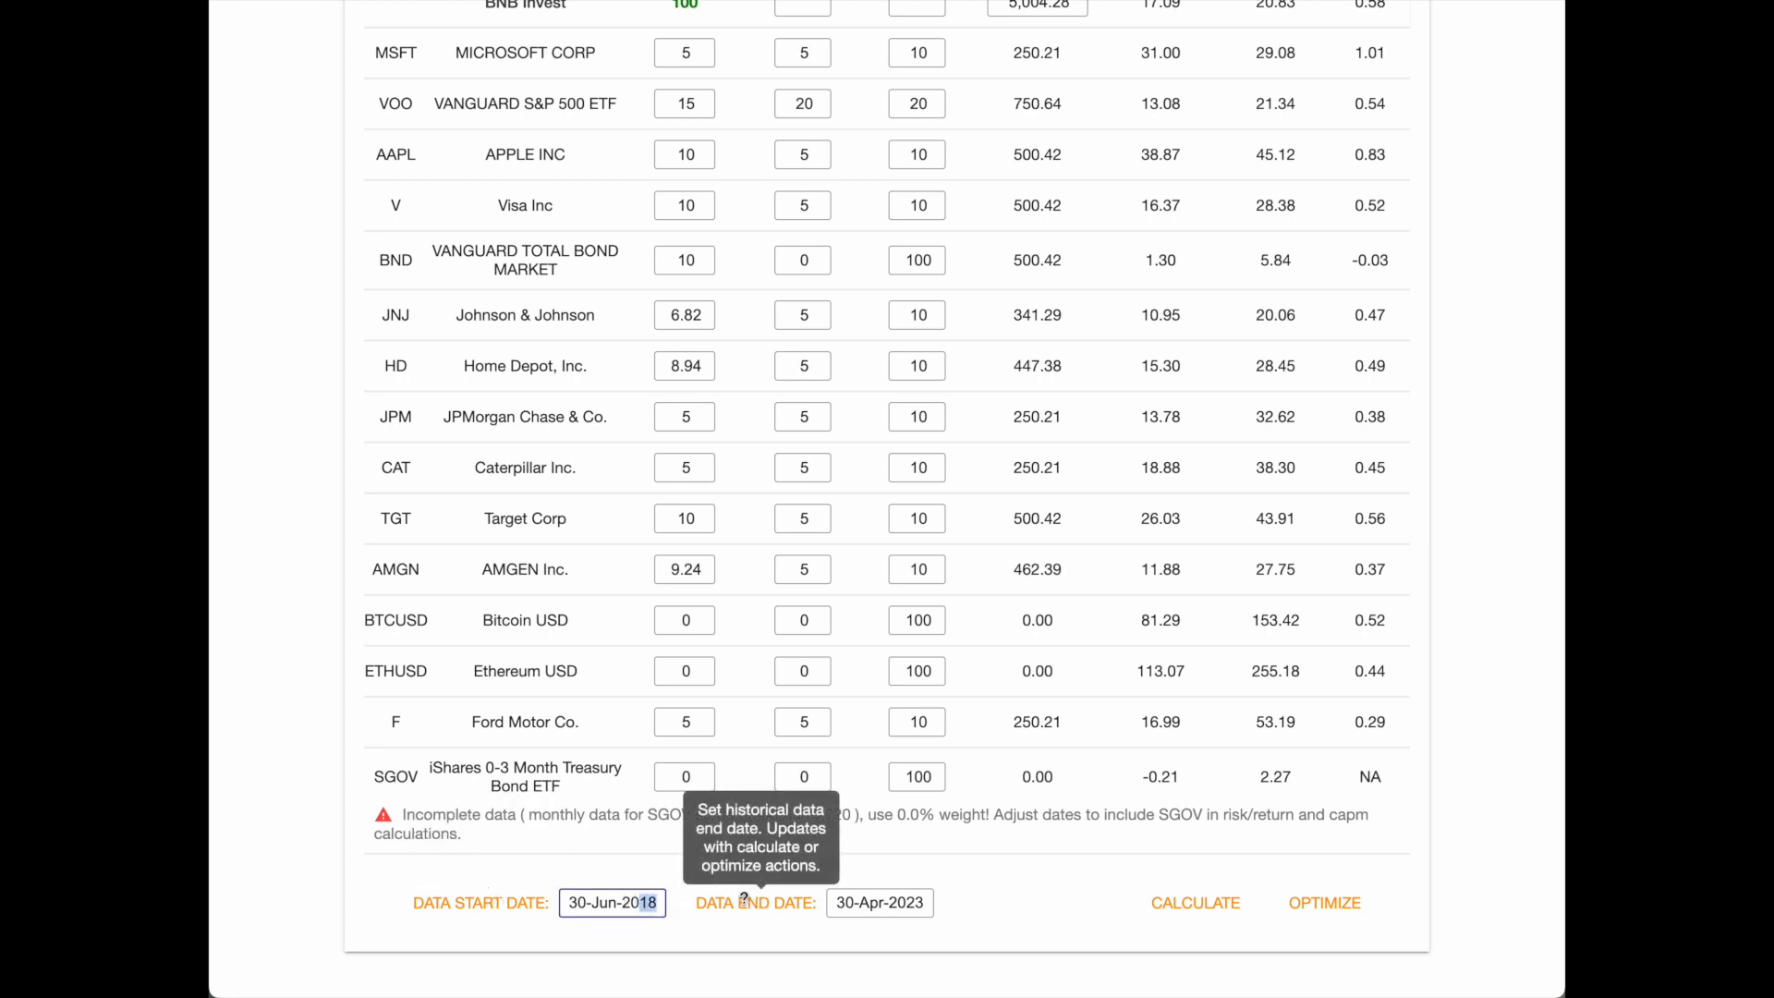
{"action": "type", "text": "20"}
Set the target weight of SGOV to 5% and of Ford Motor Co. to 0%
{"action": "left_click", "coordinate": [681, 772]}
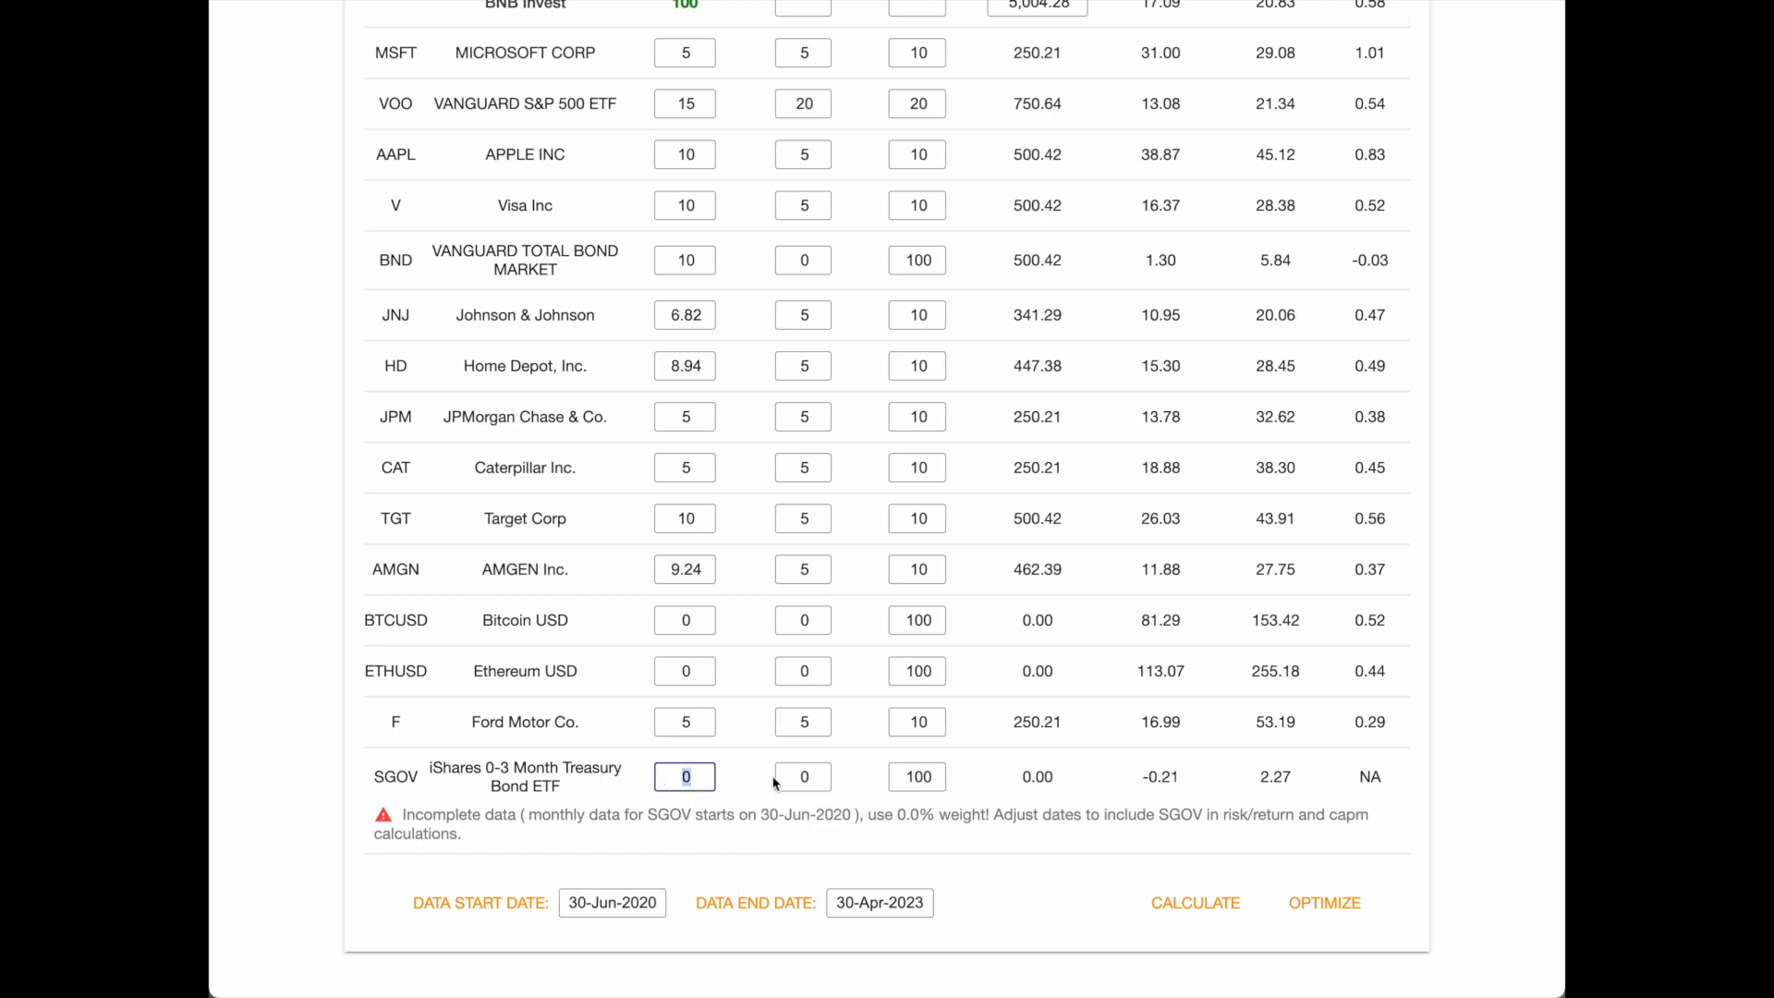
{"action": "type", "text": "5"}
{"action": "left_click", "coordinate": [674, 722]}
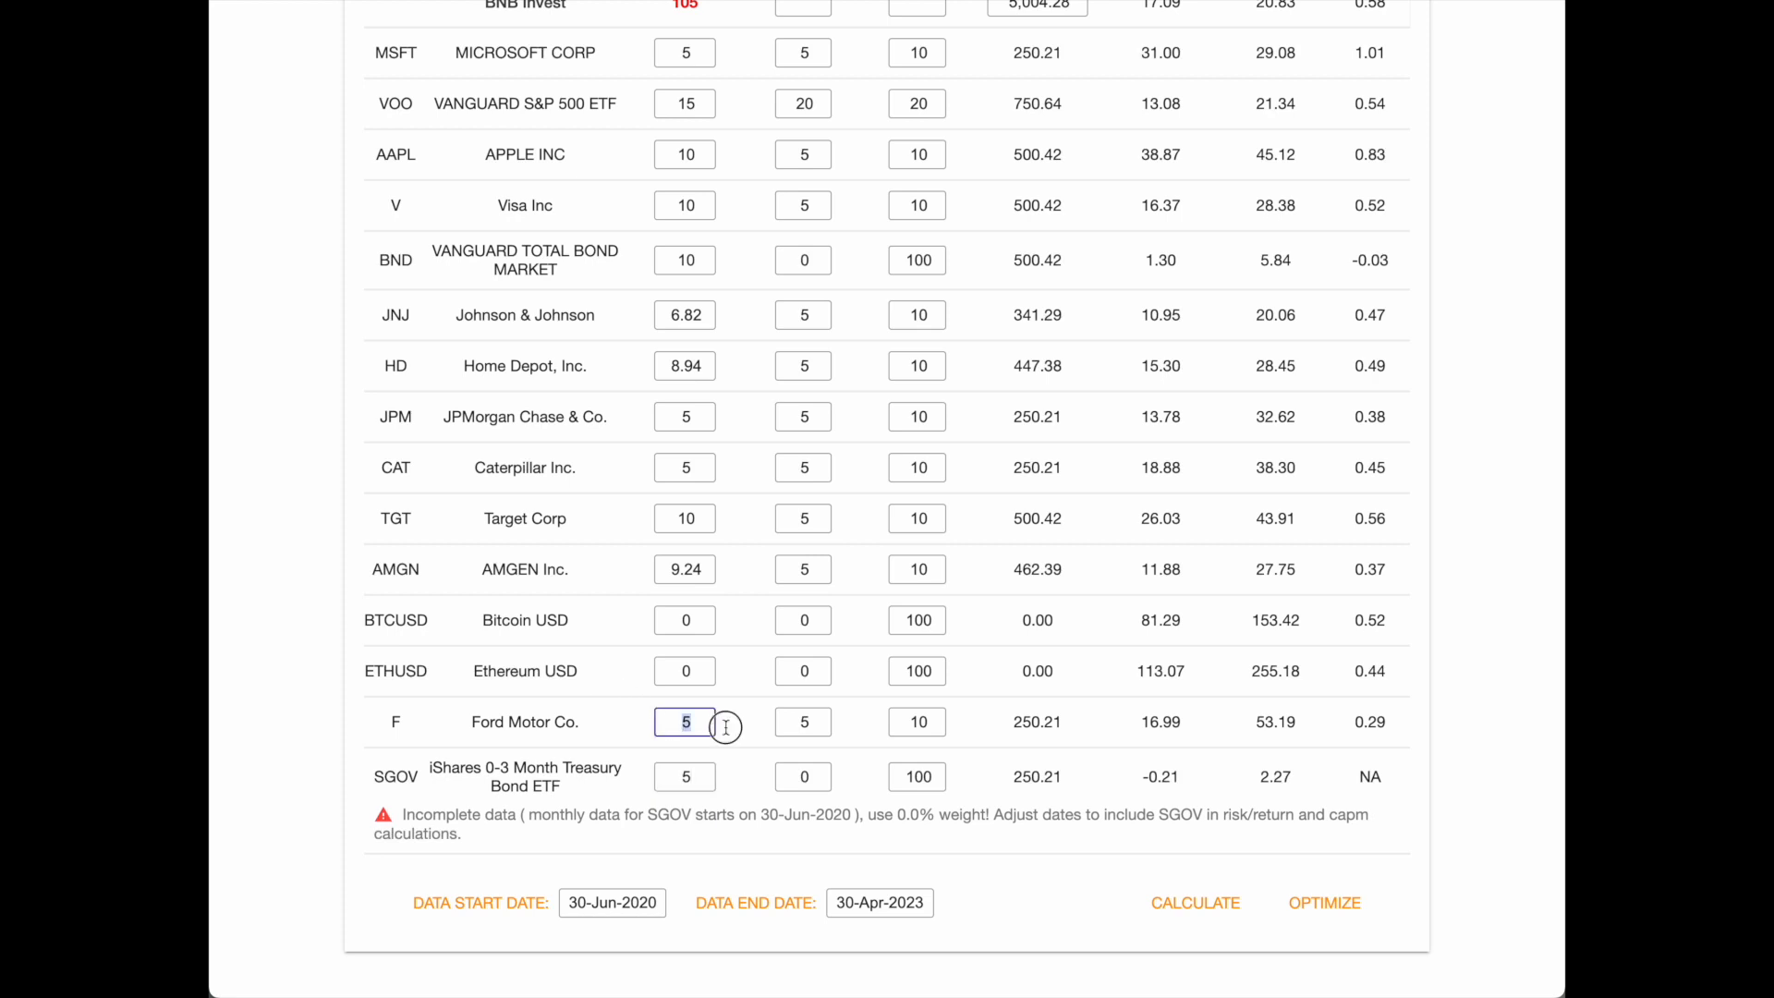
{"action": "type", "text": "0"}
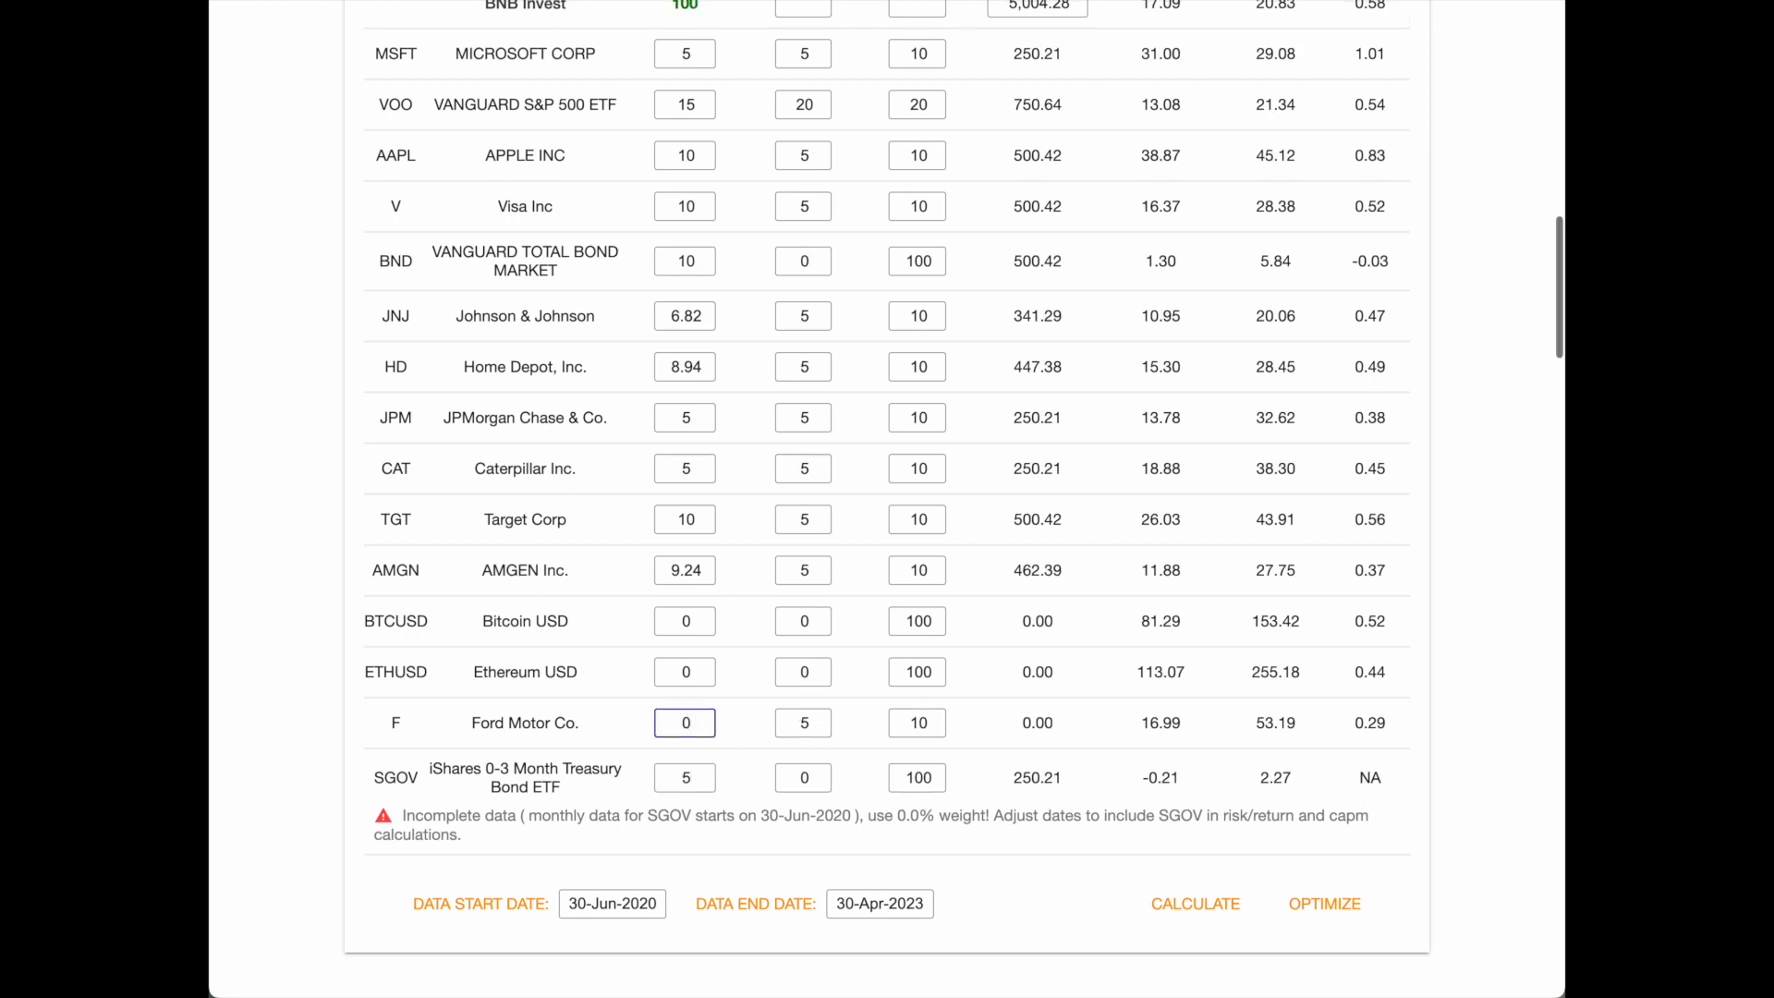
Recalculate the portfolio's return and risk values with the new data start date and target weights
{"action": "scroll", "coordinate": [646, 157], "scroll_direction": "up", "scroll_amount": 2}
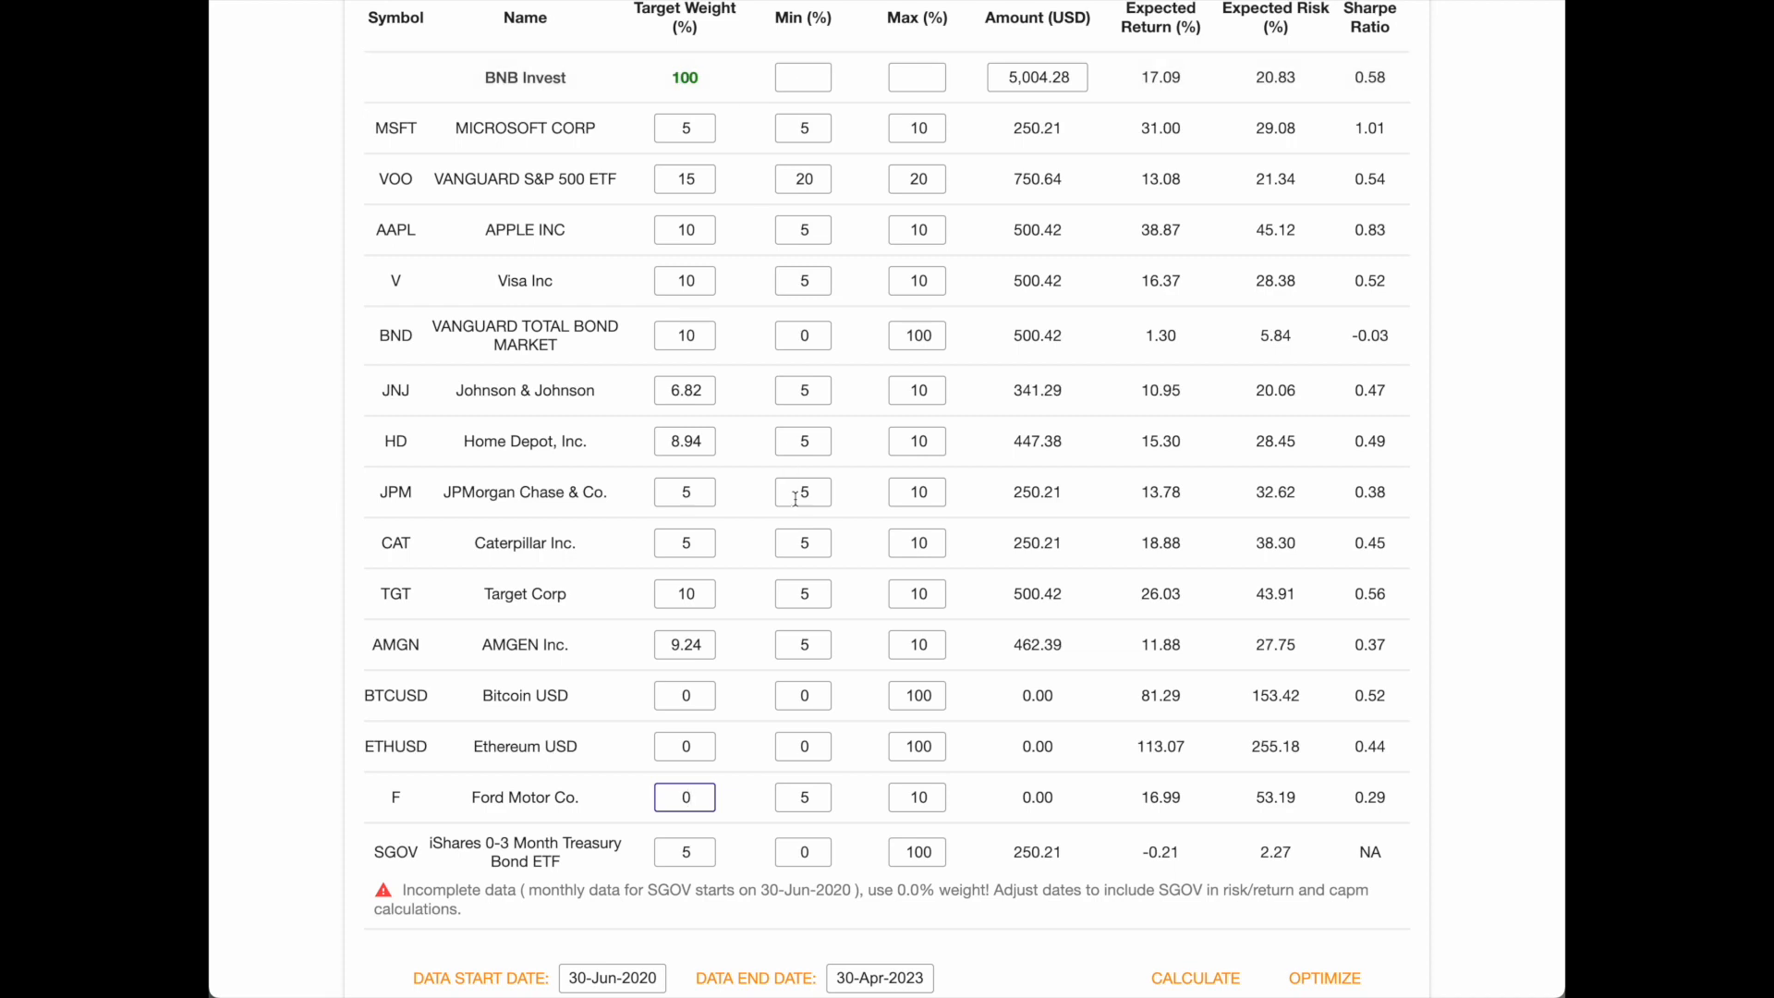
{"action": "scroll", "coordinate": [797, 500], "scroll_direction": "down", "scroll_amount": 1}
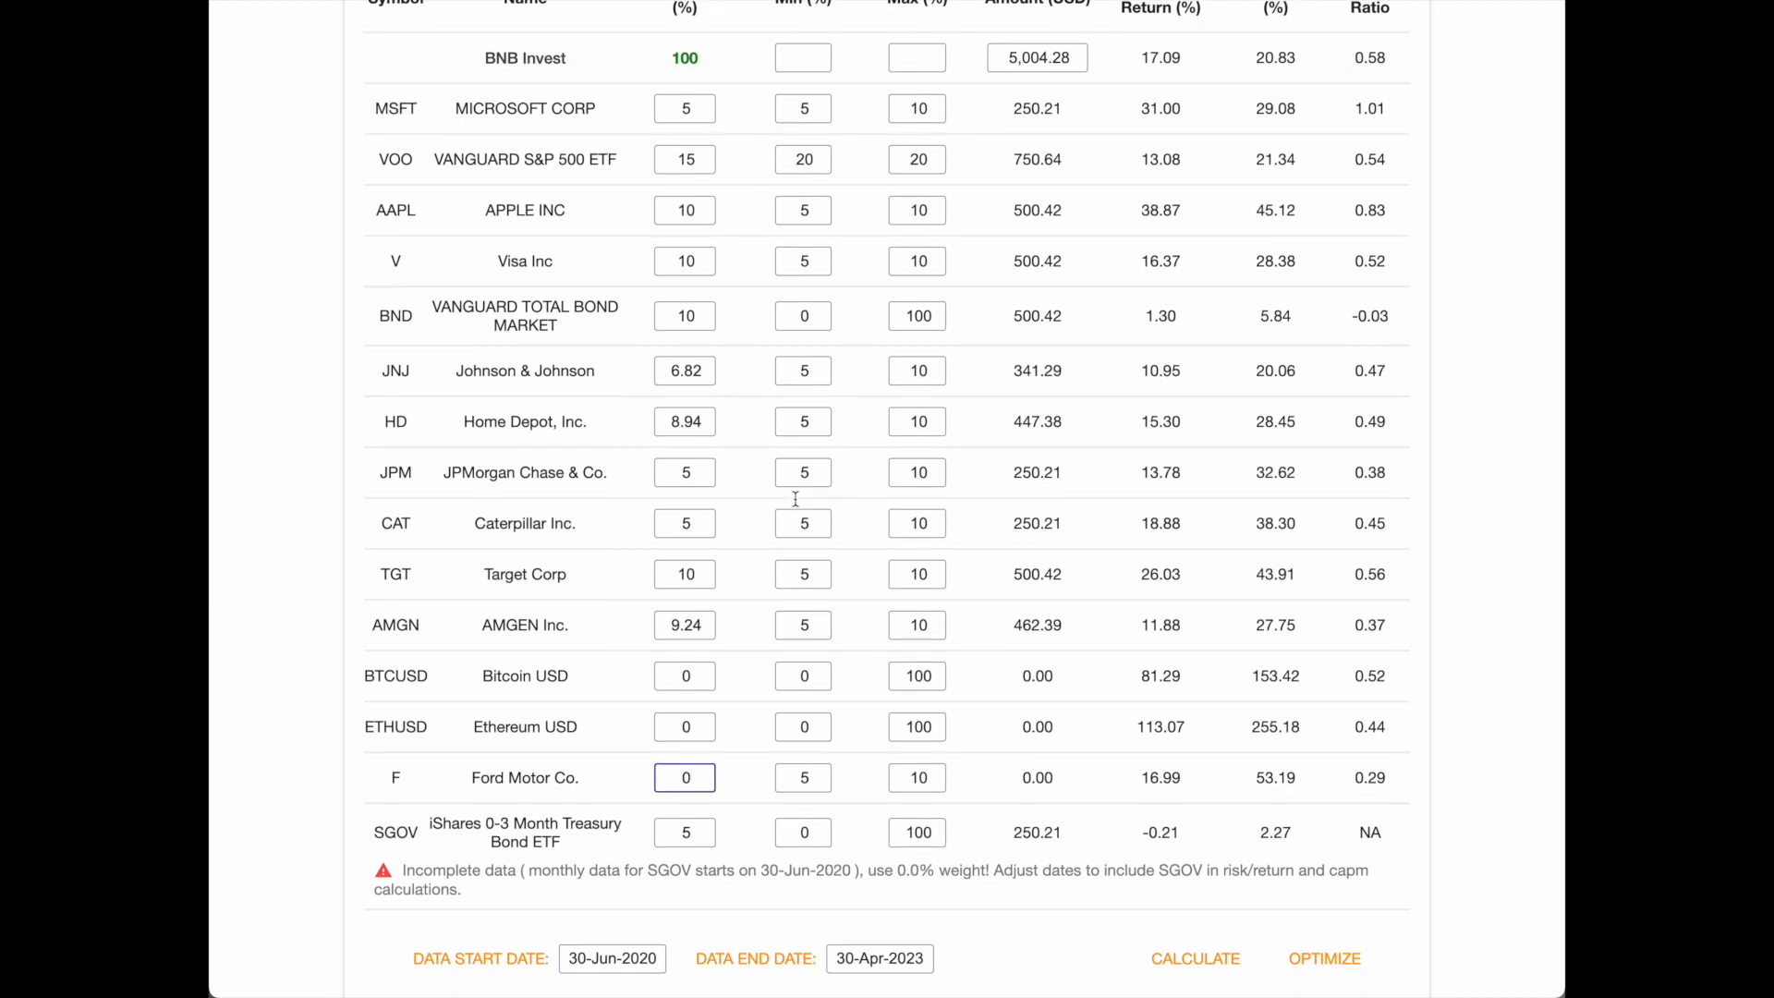
{"action": "left_click", "coordinate": [1199, 961]}
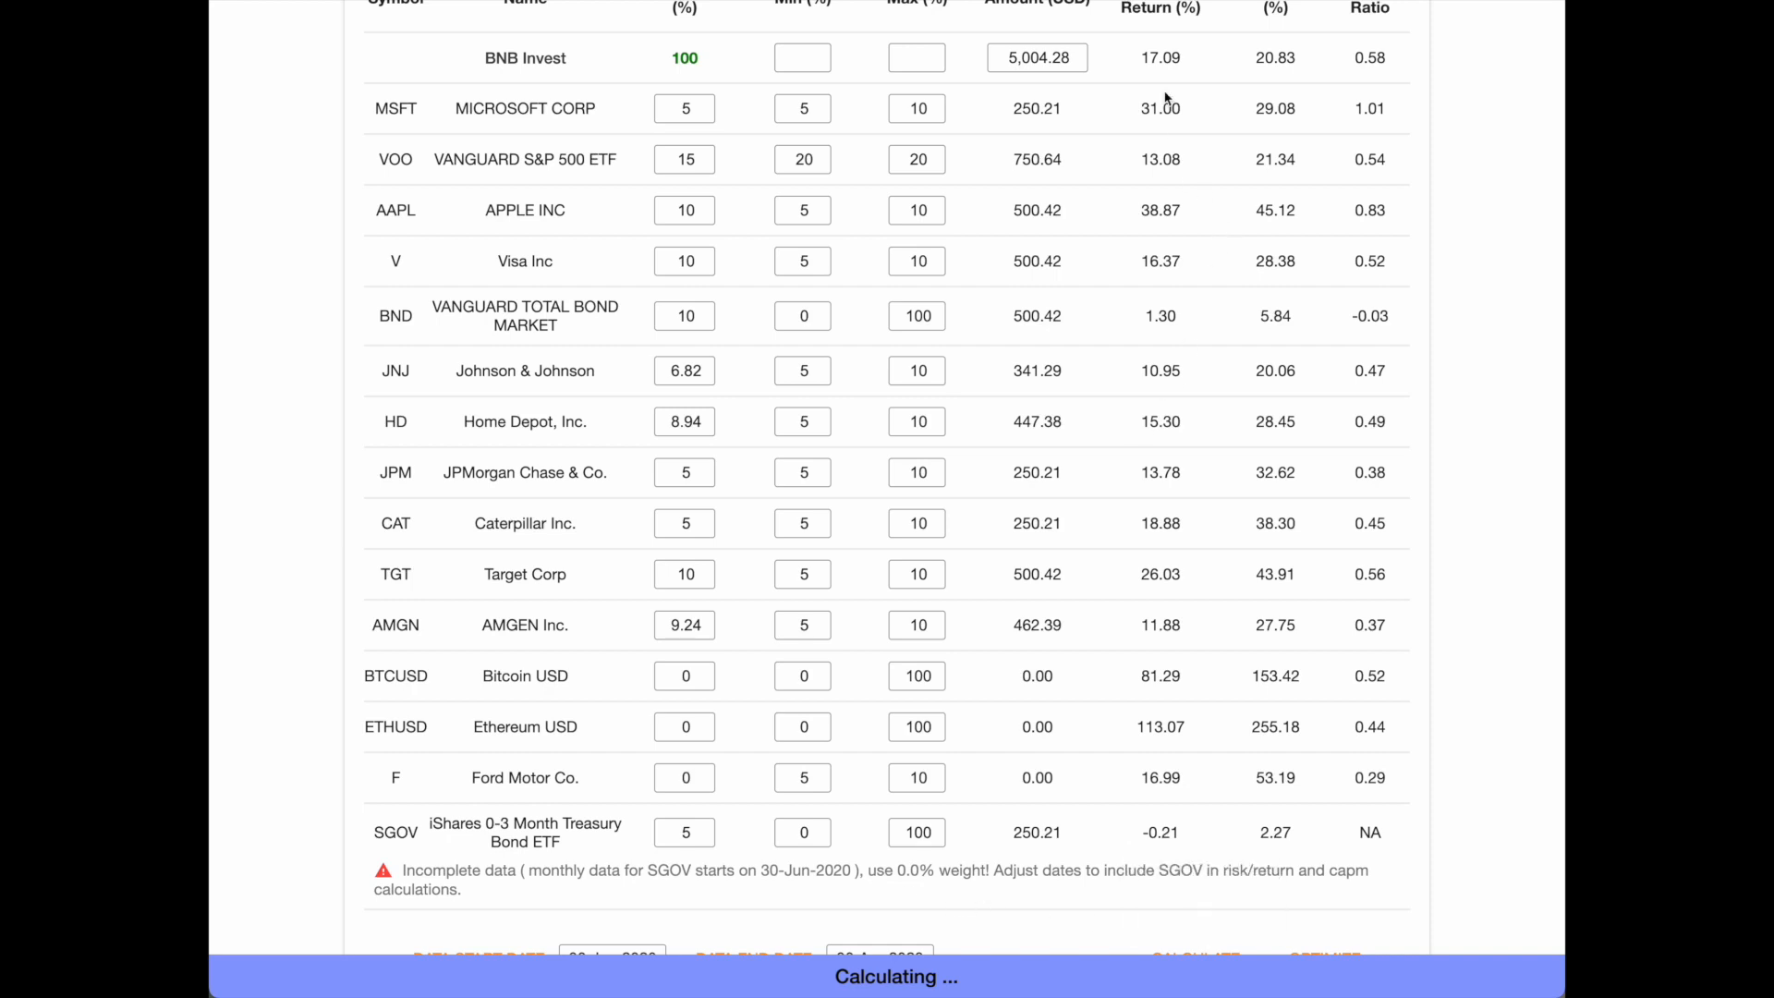
Examine the updated return, risk and Sharpe values in the targets table and the asset positions on the risk/return chart
{"action": "scroll", "coordinate": [1155, 50], "scroll_direction": "up", "scroll_amount": 1}
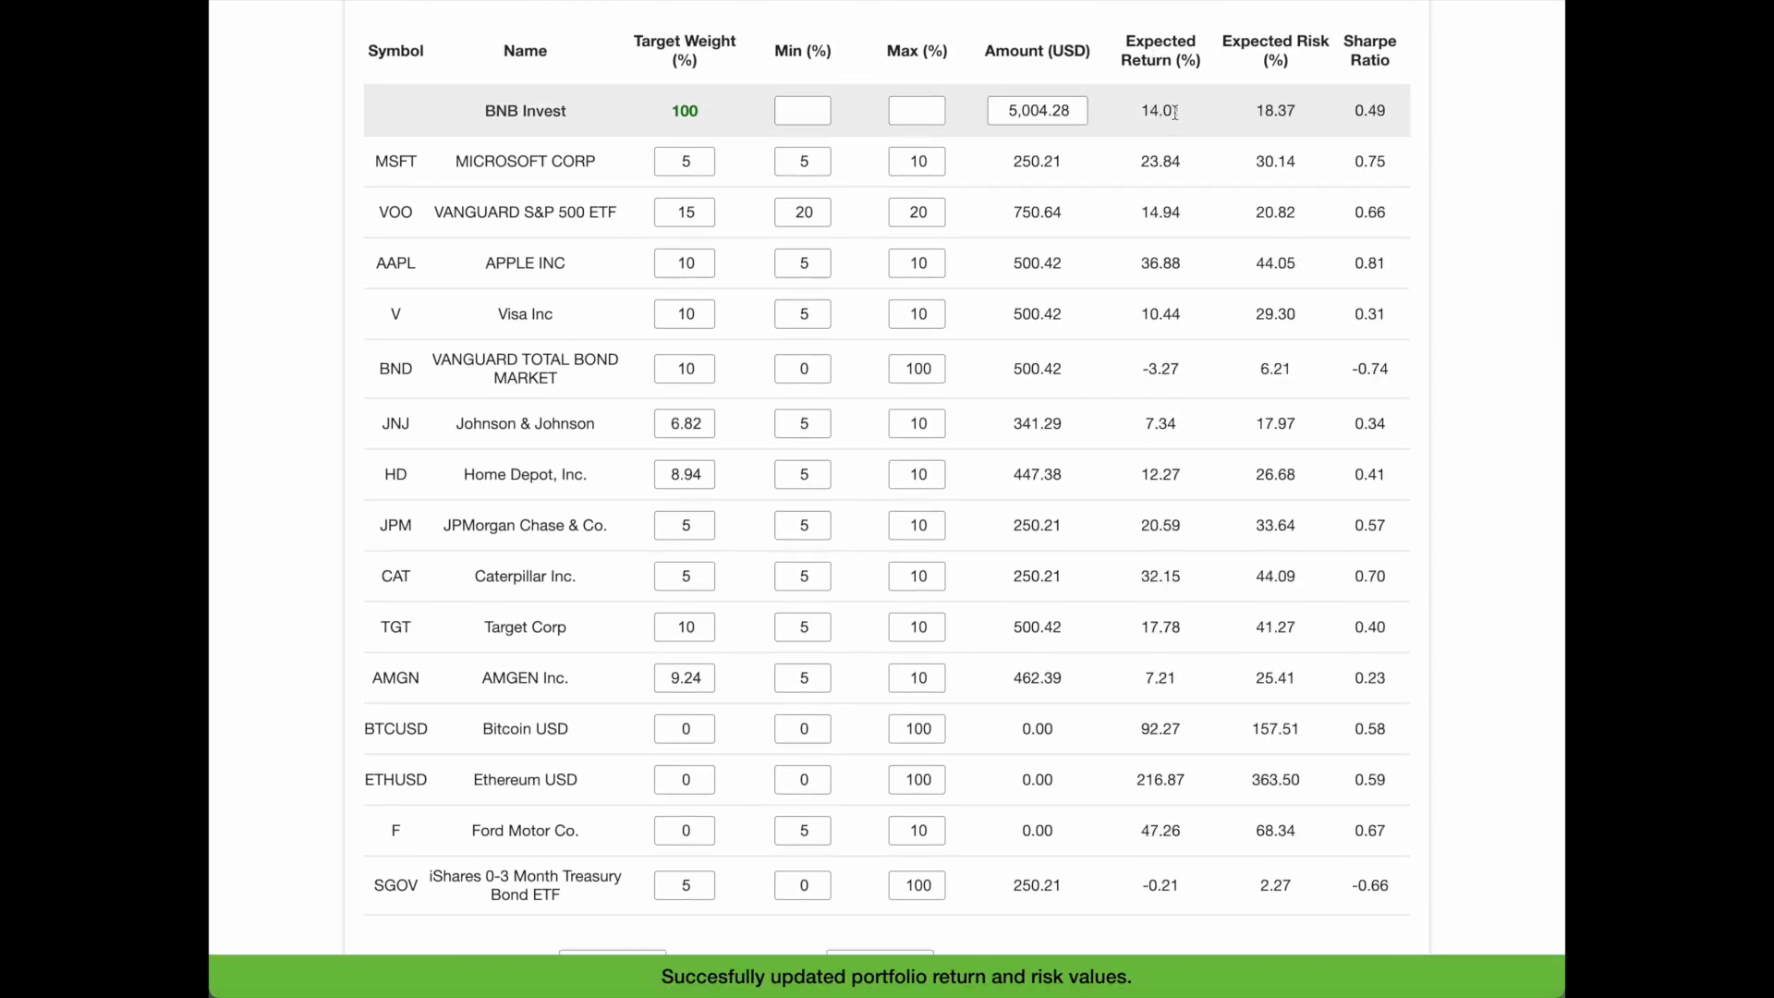
{"action": "scroll", "coordinate": [1245, 200], "scroll_direction": "down", "scroll_amount": 2}
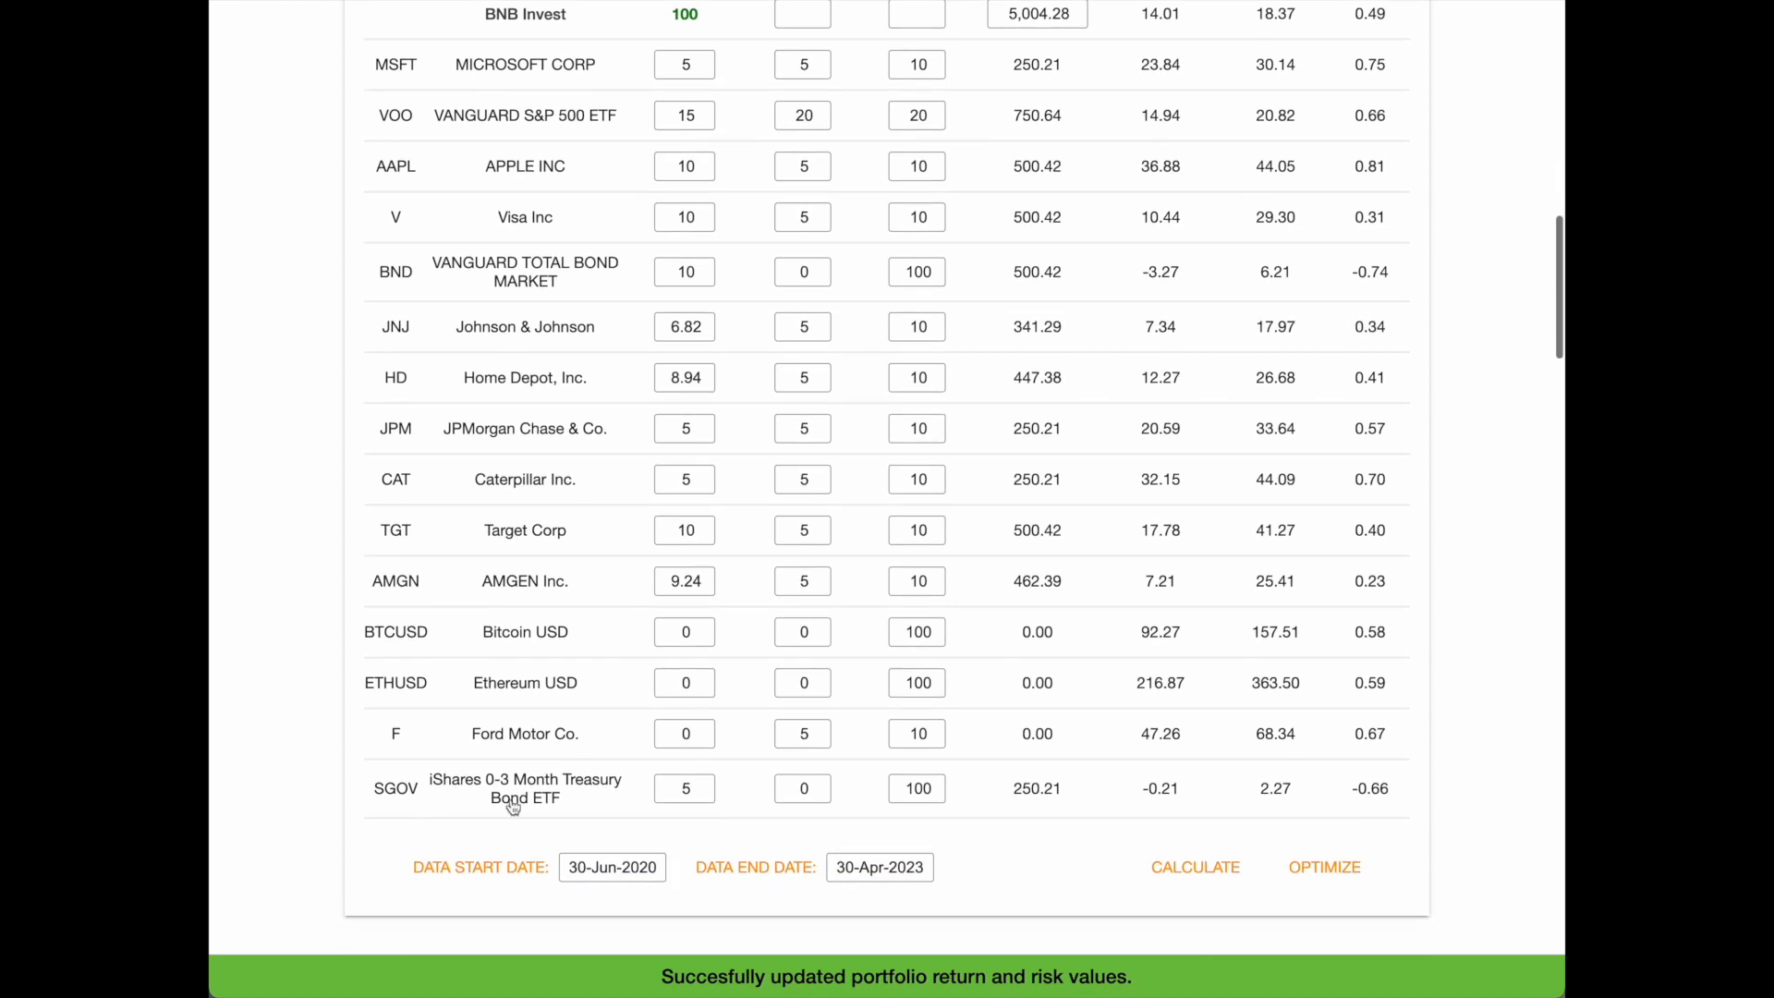
{"action": "scroll", "coordinate": [797, 797], "scroll_direction": "up", "scroll_amount": 2}
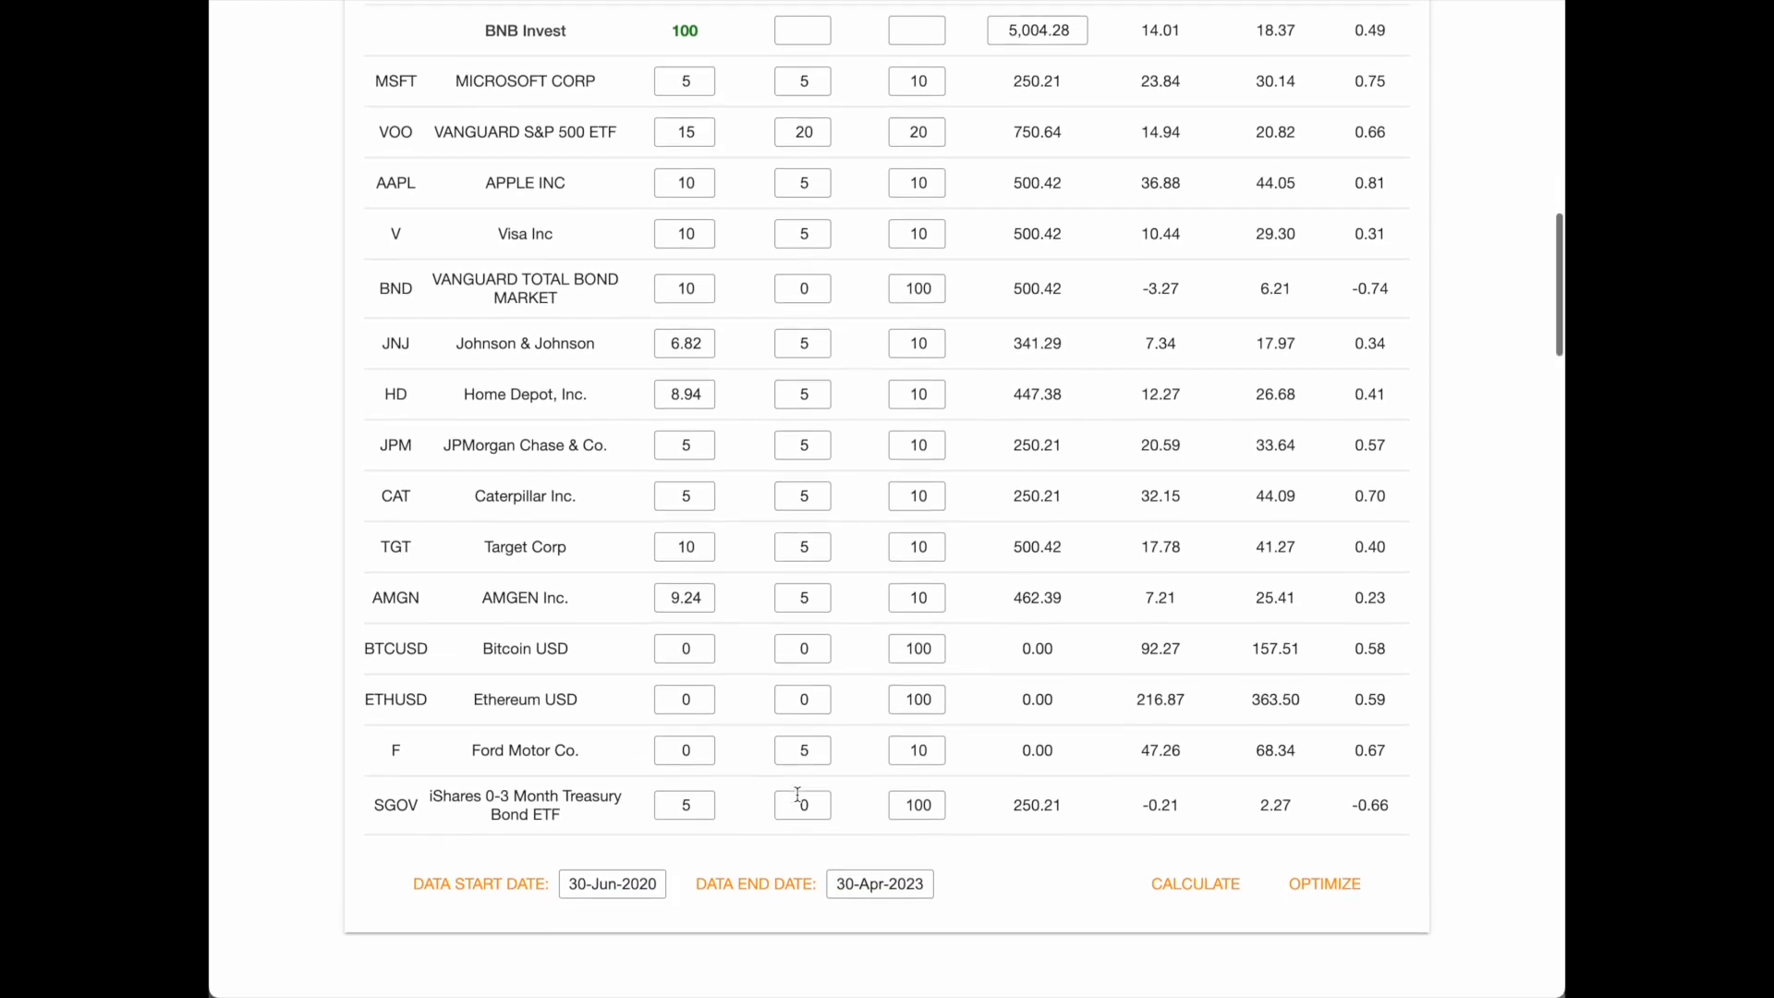
{"action": "scroll", "coordinate": [797, 794], "scroll_direction": "up", "scroll_amount": 2}
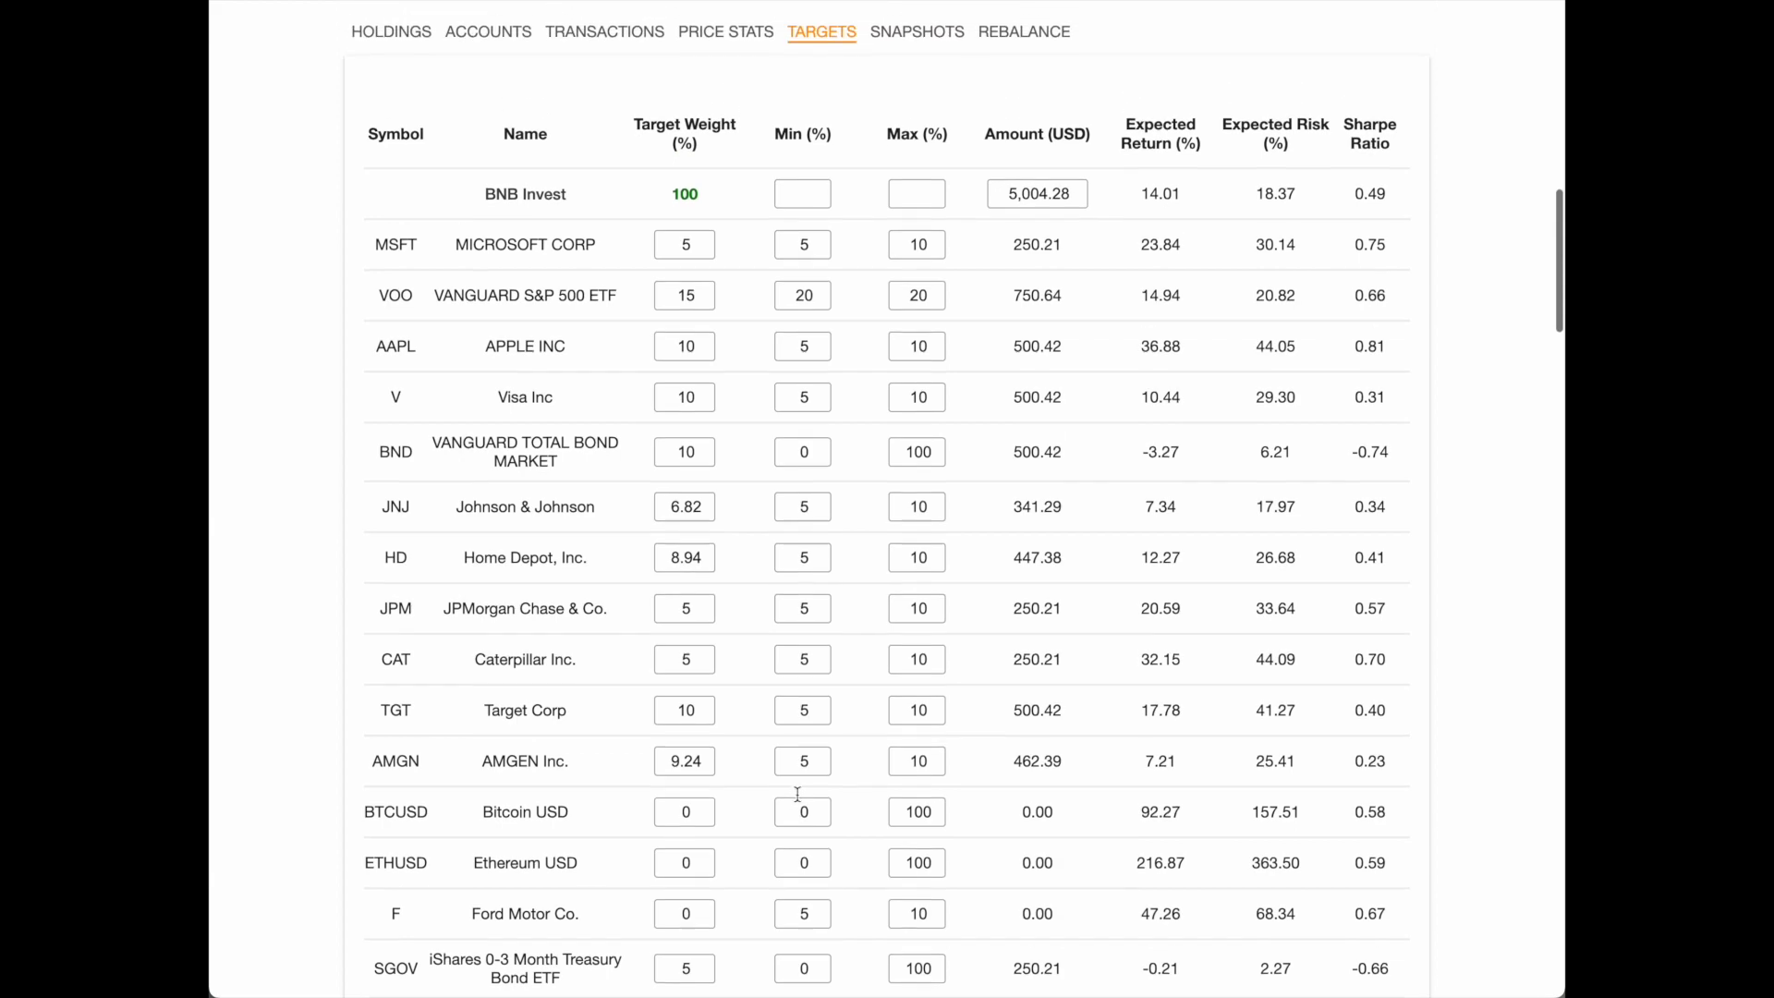
{"action": "scroll", "coordinate": [797, 799], "scroll_direction": "up", "scroll_amount": 15}
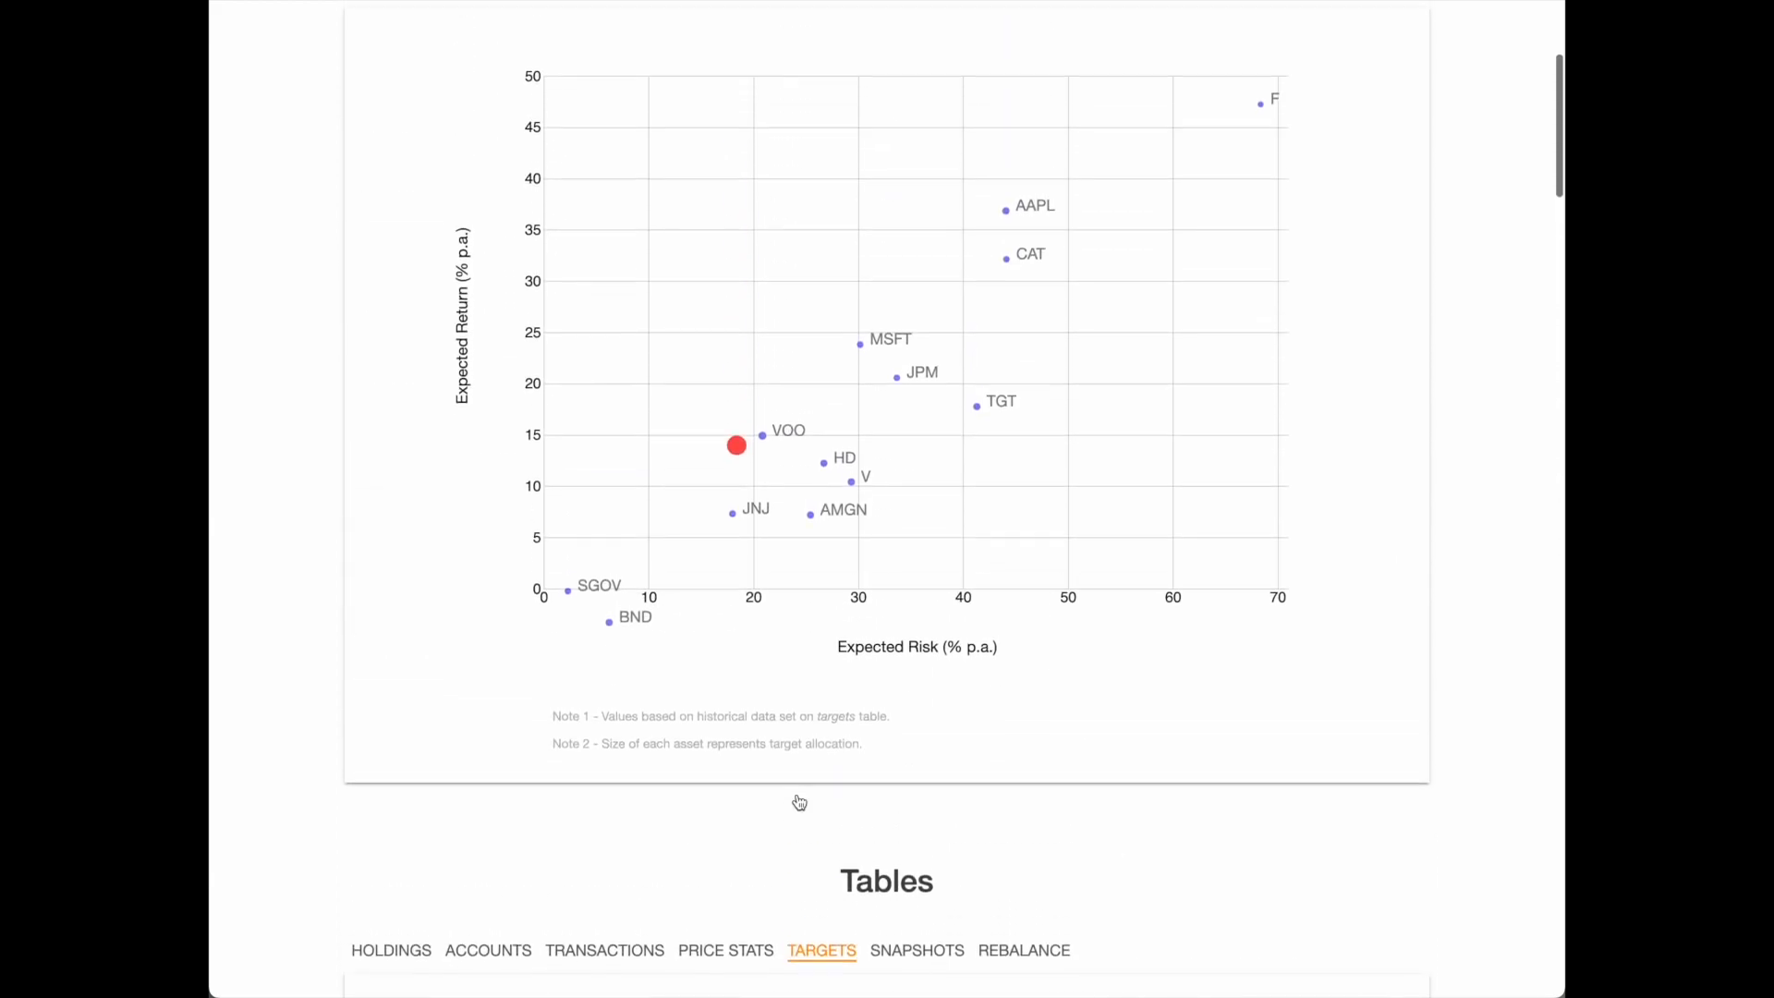
{"action": "scroll", "coordinate": [800, 802], "scroll_direction": "up", "scroll_amount": 3}
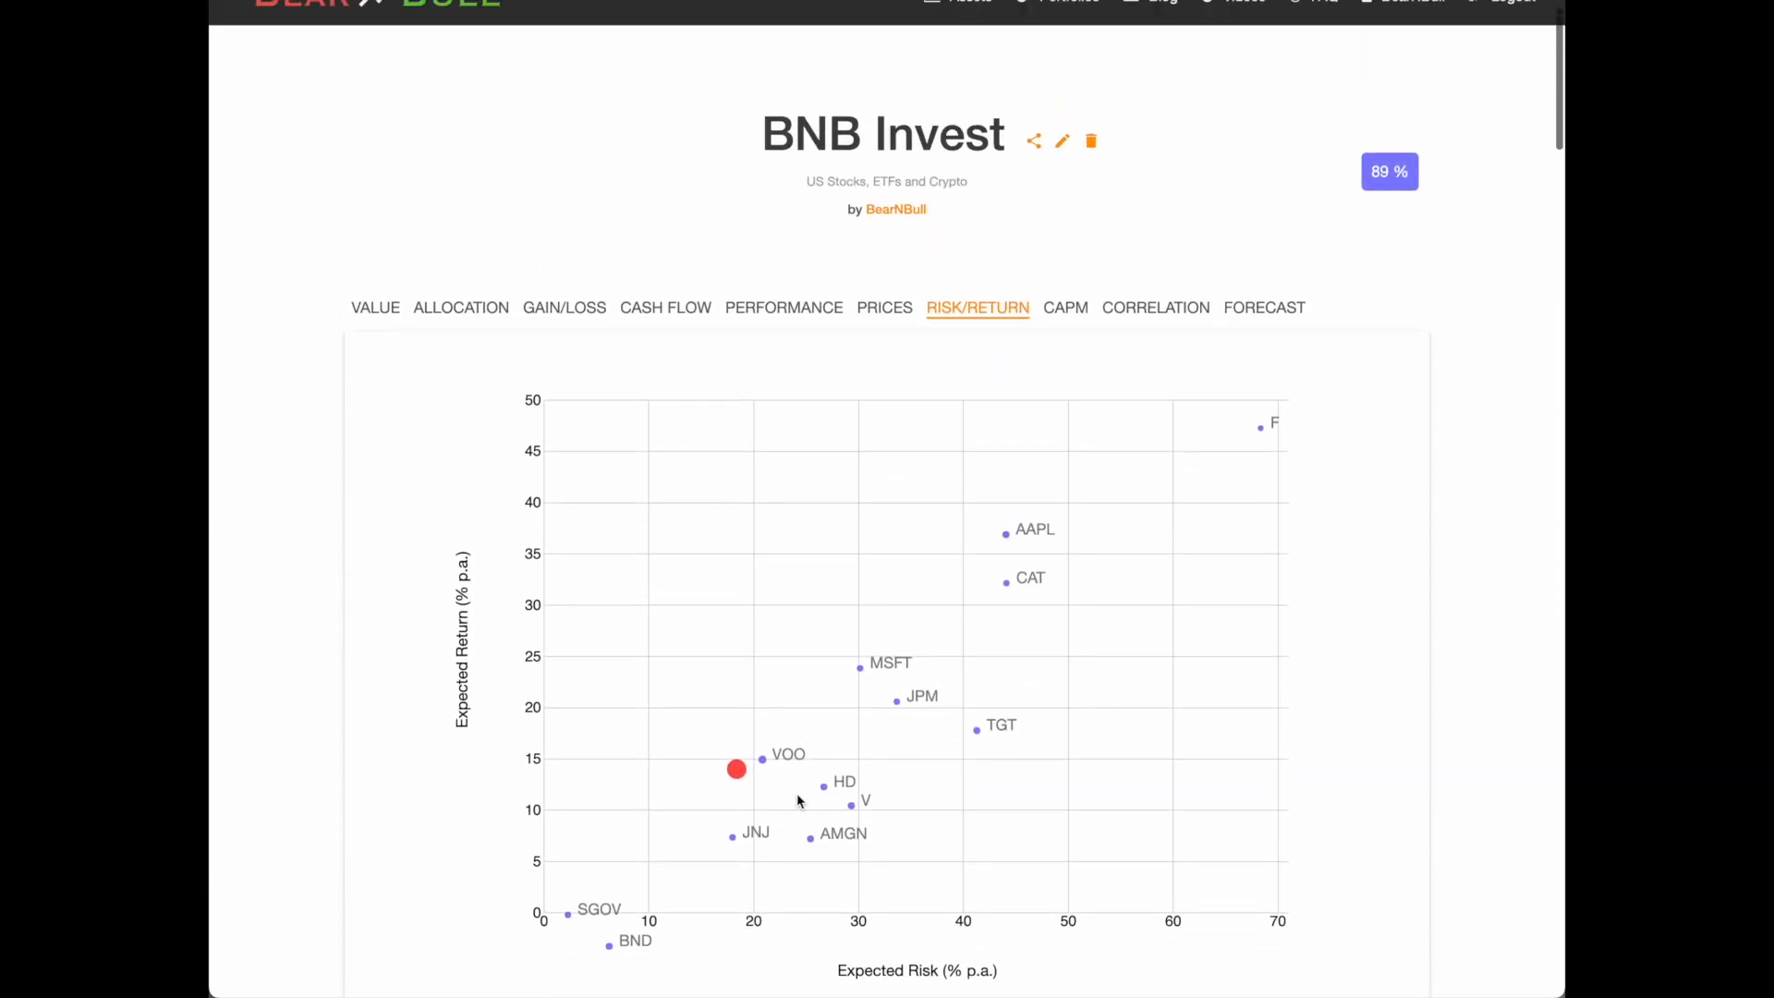